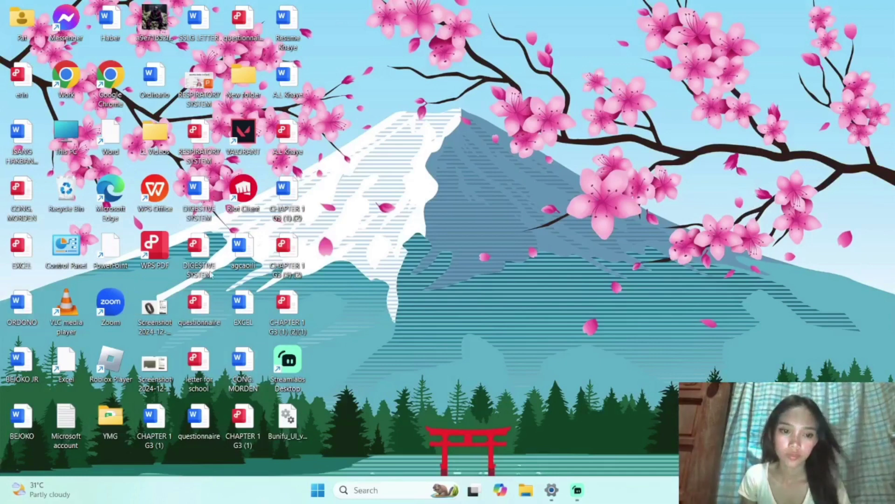
# Open Excel and create a blank workbook
pyautogui.click(382, 490)
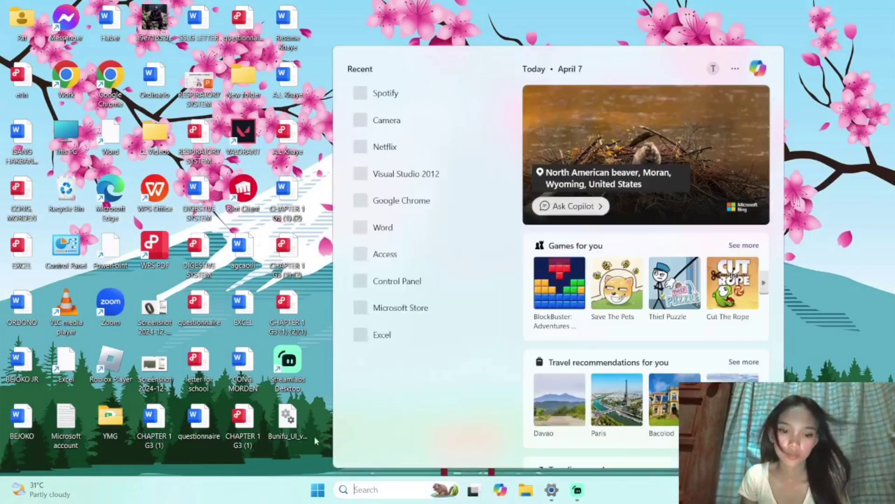
pyautogui.click(380, 334)
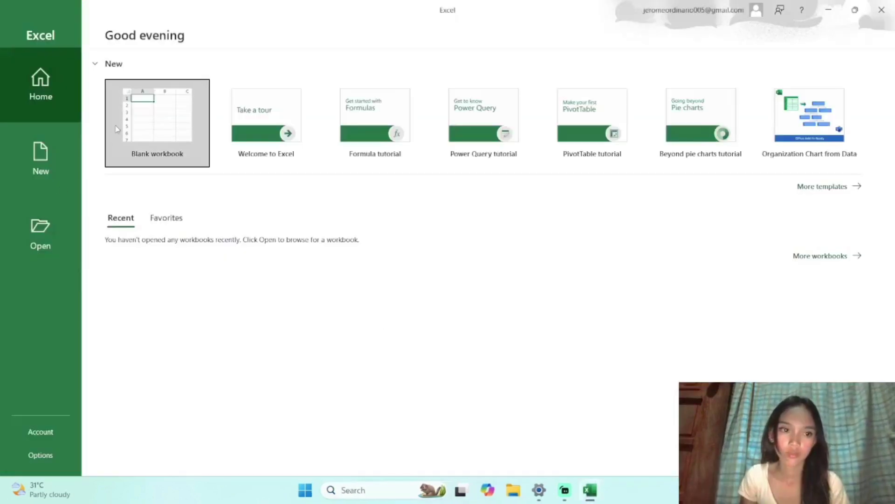
pyautogui.click(116, 125)
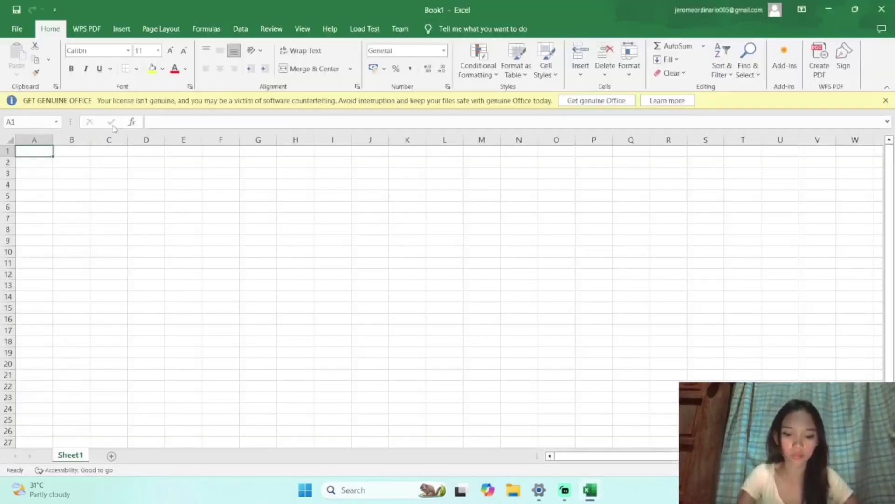
# Enter the numbers 10, 25, 15 and 30 down cells A1 to A4
pyautogui.write('10')
pyautogui.press('Return')
pyautogui.write('2')
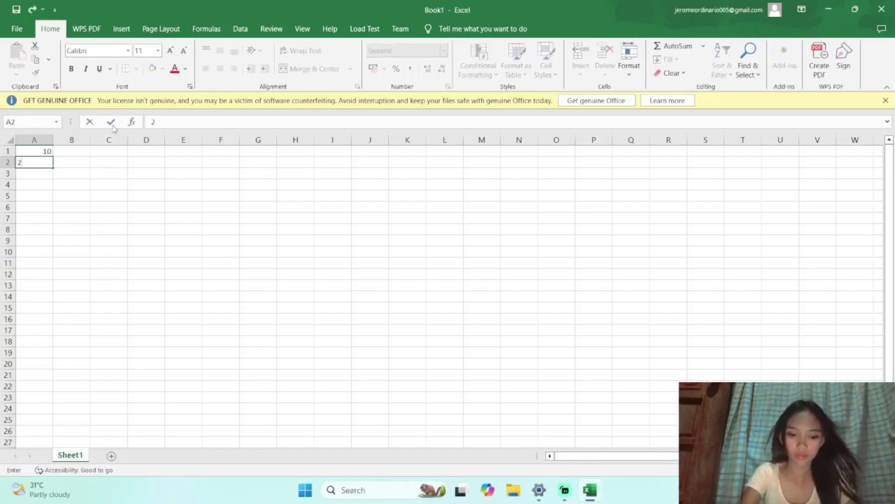
pyautogui.write('5')
pyautogui.press('Return')
pyautogui.write('1')
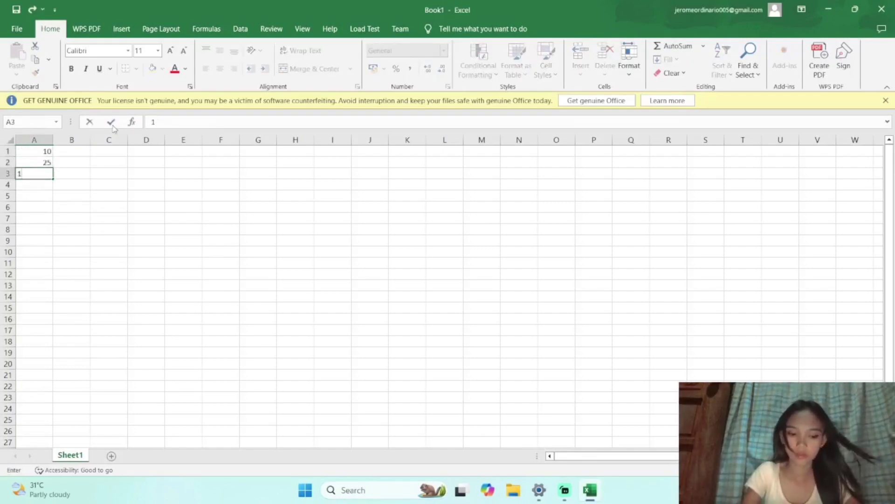
pyautogui.write('5')
pyautogui.press('Return')
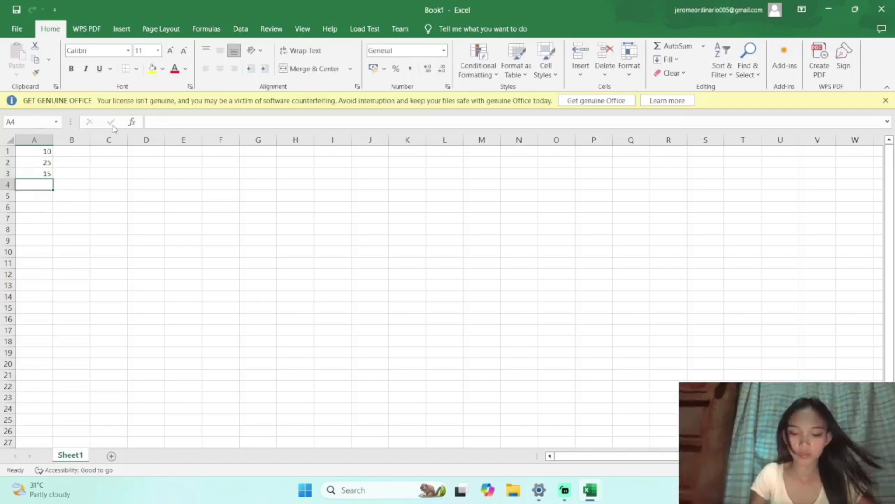
pyautogui.write('30')
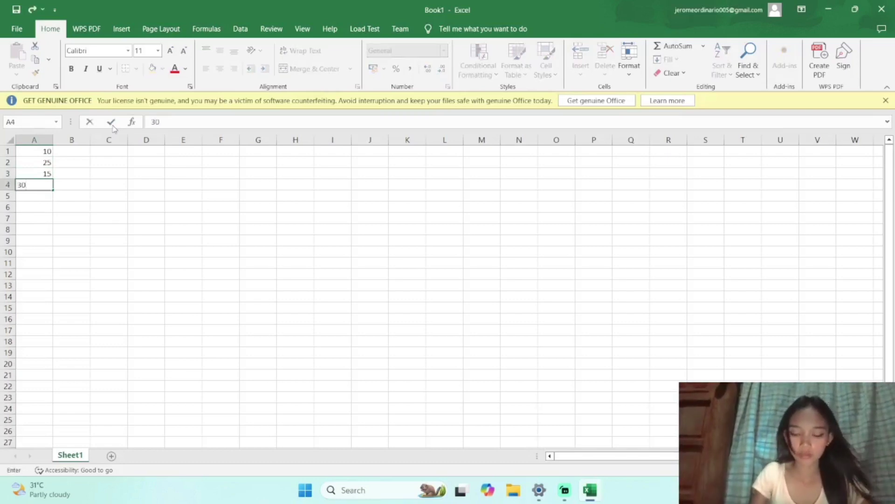
pyautogui.press('Return')
# Continue column A with 20, 12, 35, 18 and 28 in cells A5 to A9
pyautogui.write('20')
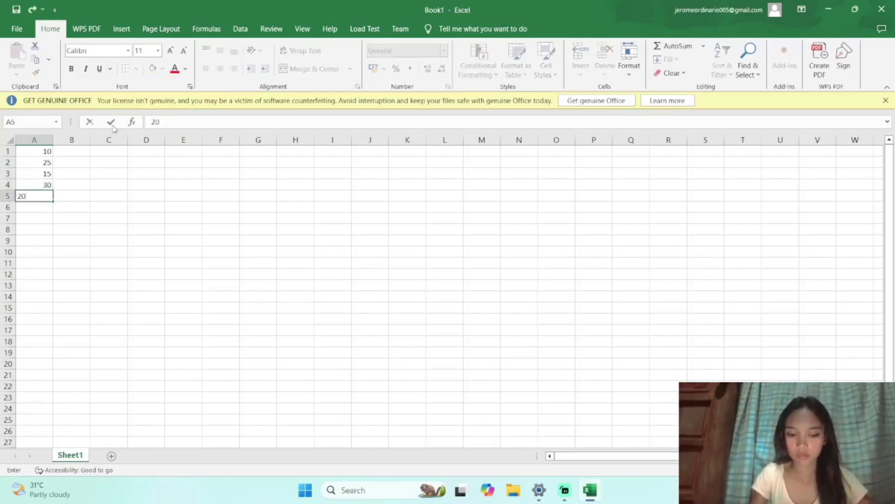
pyautogui.press('Return')
pyautogui.write('12')
pyautogui.press('Return')
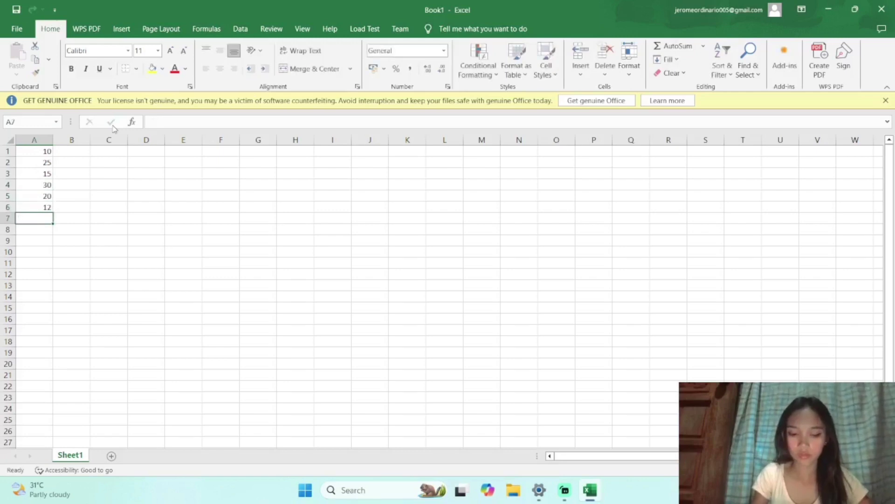
pyautogui.write('35')
pyautogui.press('Return')
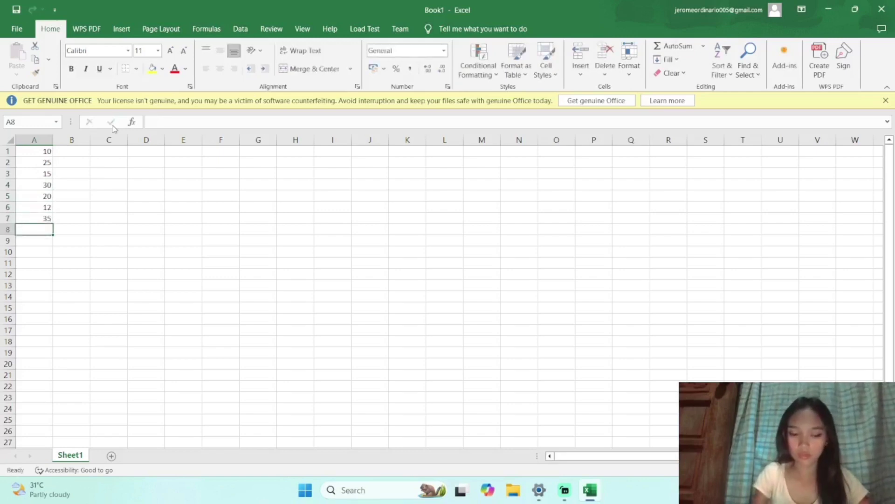
pyautogui.write('22')
pyautogui.click(112, 125)
pyautogui.write('18')
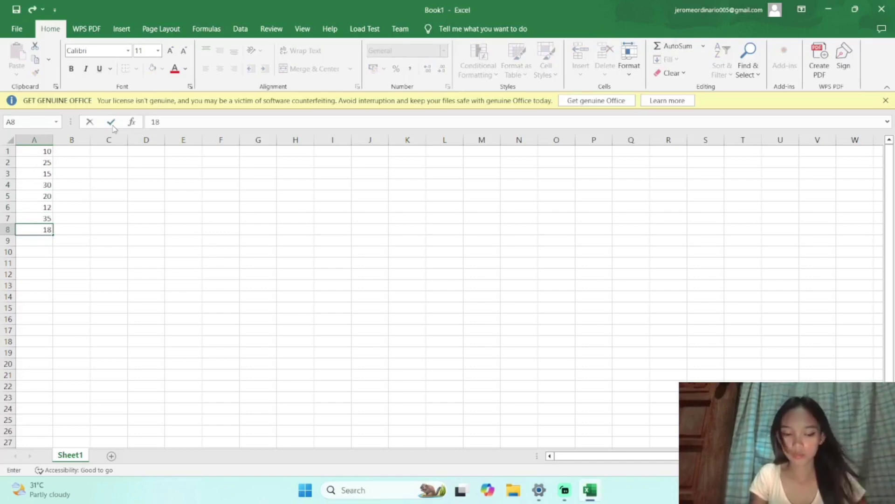
pyautogui.press('Return')
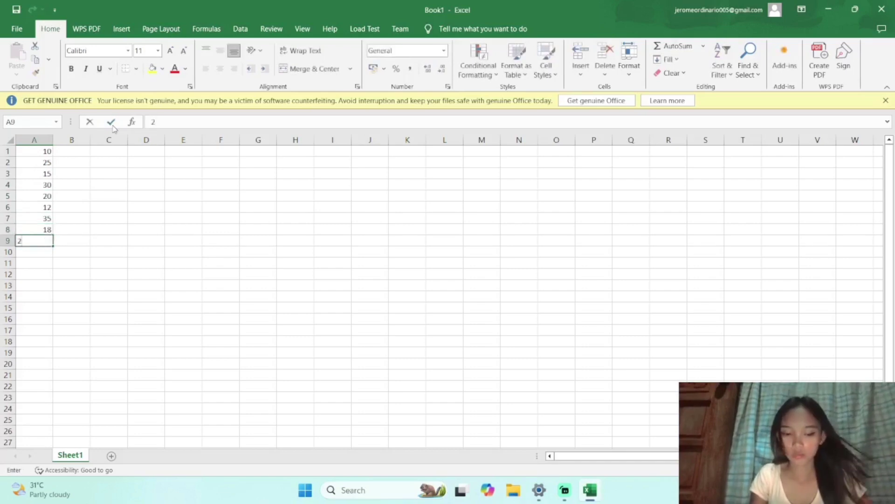
pyautogui.write('28')
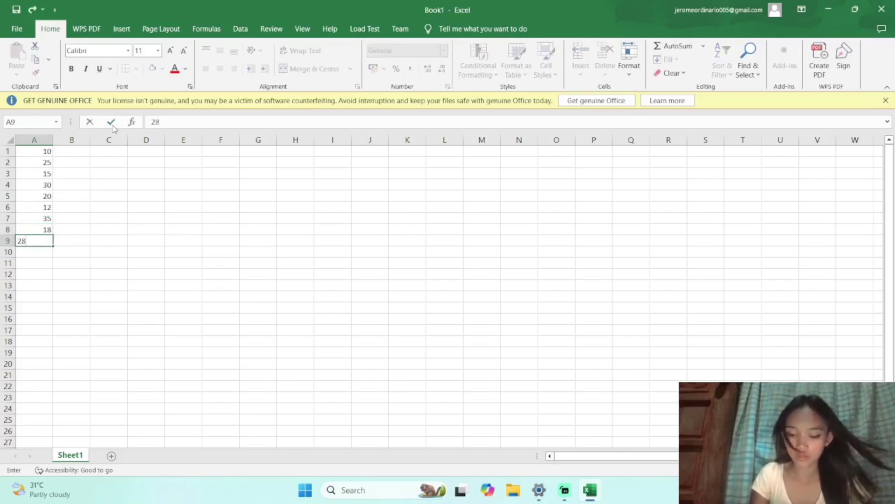
pyautogui.press('Tab')
# Fill column B upward from B9 to B6 with ORANGE, BANANA, APPLE and MANGO
pyautogui.write('O')
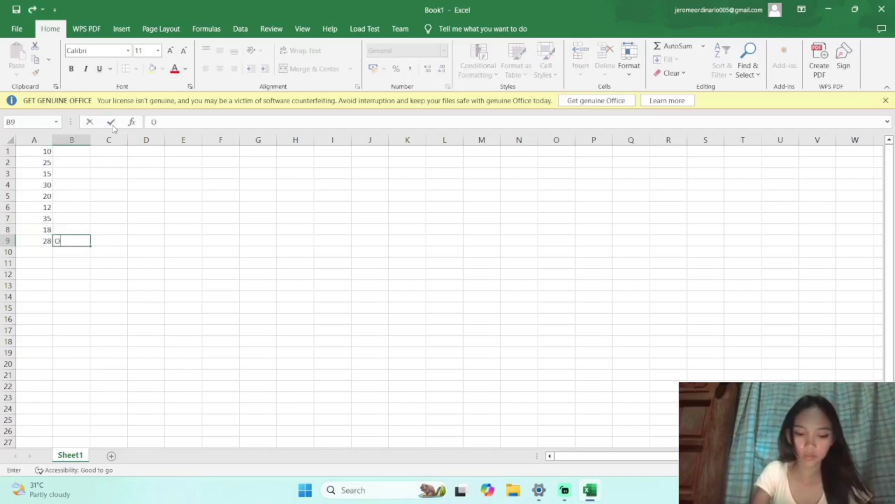
pyautogui.write('RANGE')
pyautogui.press('Up')
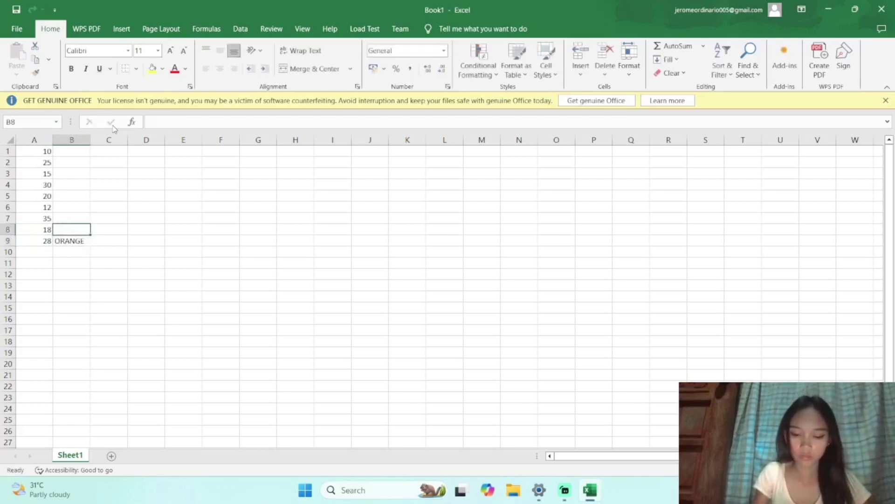
pyautogui.write('BANANA')
pyautogui.press('Up')
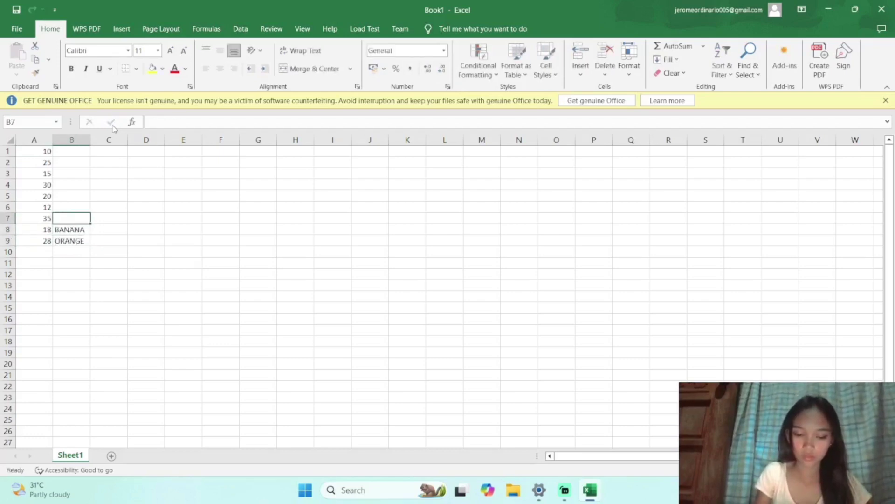
pyautogui.write('APPLE')
pyautogui.press('Up')
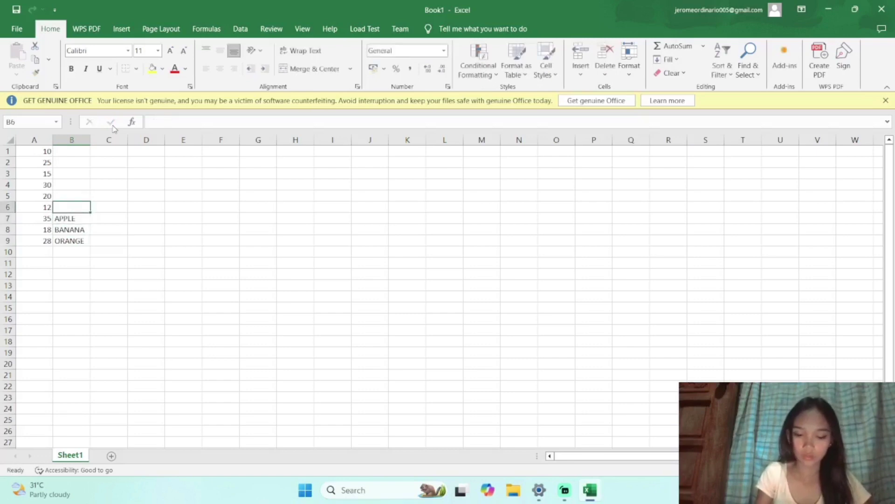
pyautogui.write('MANGO')
pyautogui.press('Up')
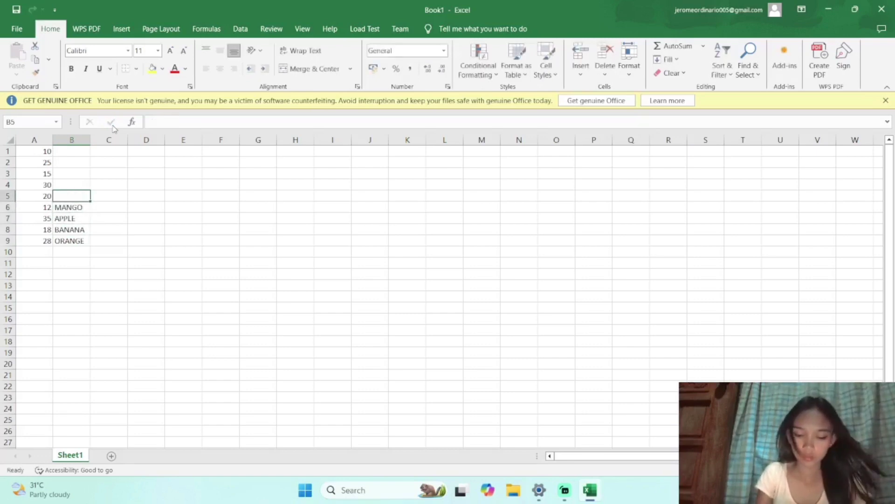
# Continue column B upward from B5 to B1 with KIWI, GRAPE, PINEAPPLE, STRAWBERRY and BLUEBERRY
pyautogui.write('KIWI')
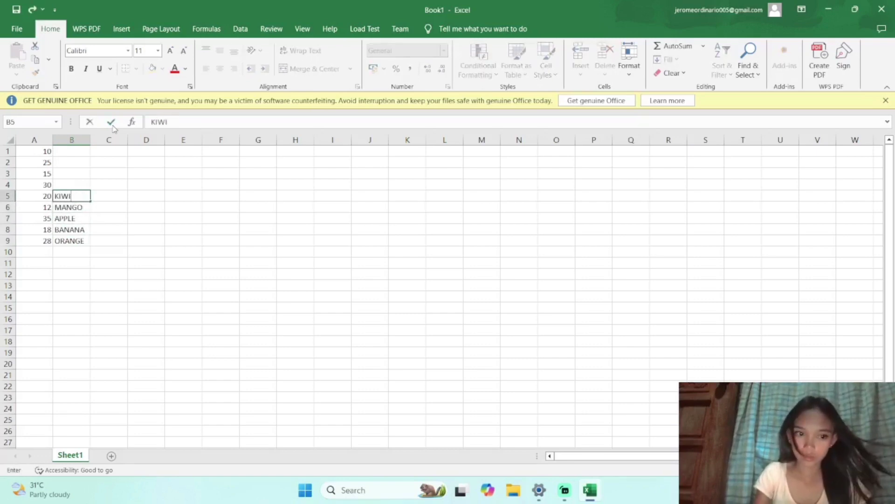
pyautogui.press('Up')
pyautogui.write('GRAPE')
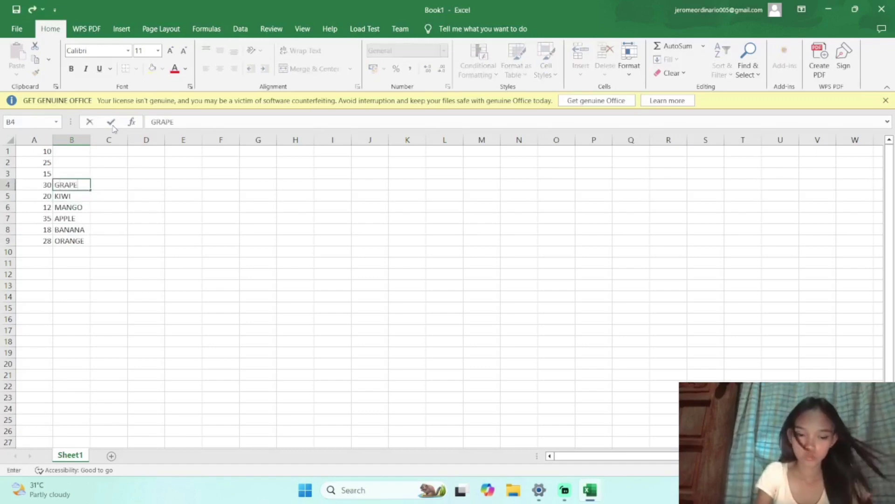
pyautogui.press('Up')
pyautogui.write('PI')
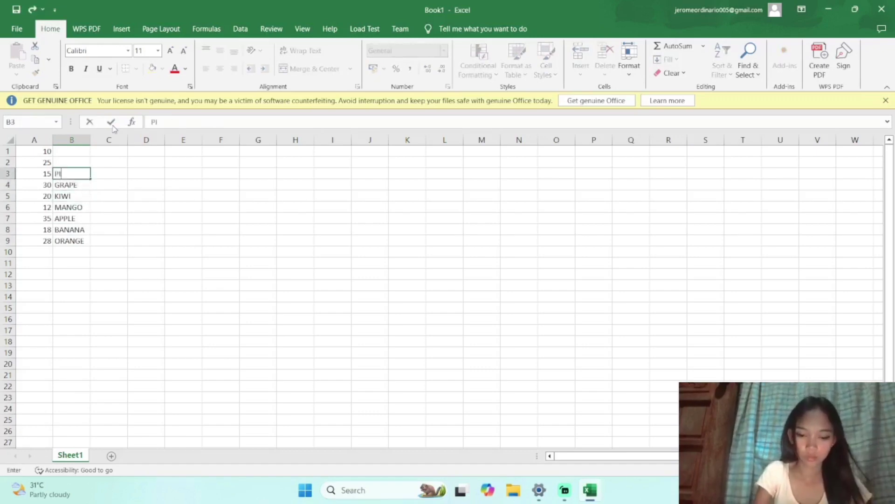
pyautogui.write('NEAPPLE')
pyautogui.press('Up')
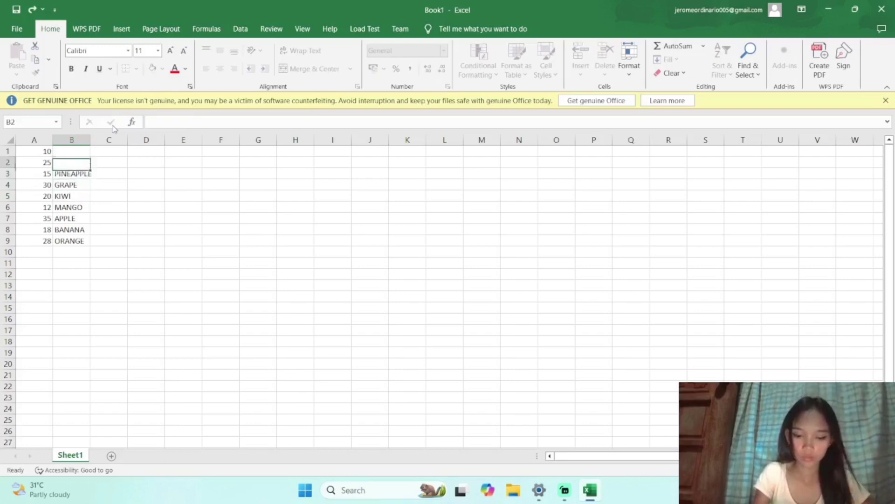
pyautogui.write('STRAWBERRY')
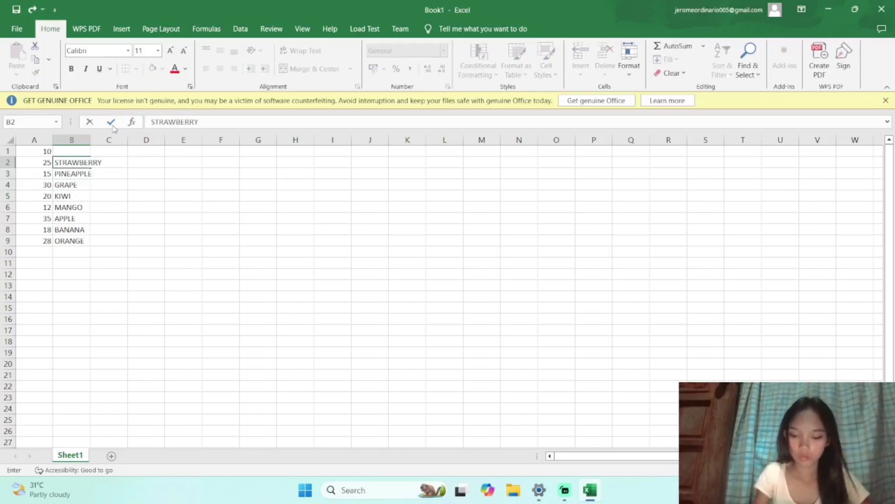
pyautogui.press('Up')
pyautogui.write('BL')
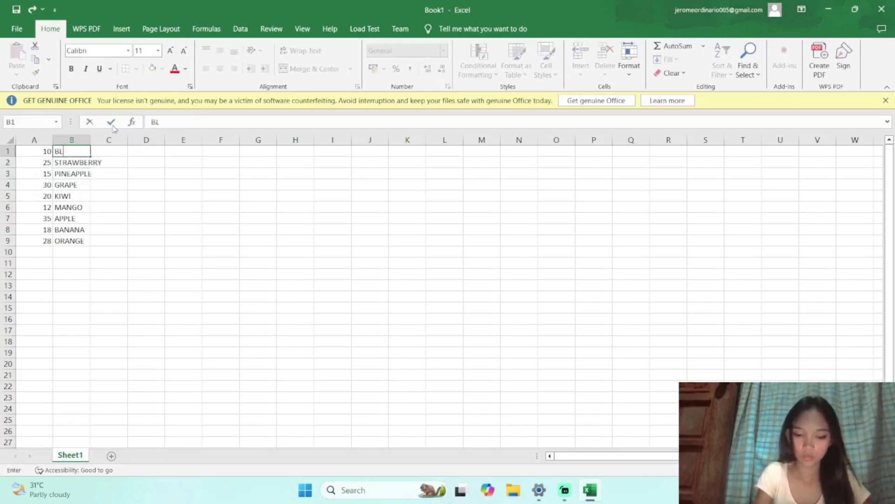
pyautogui.write('UEBERRY')
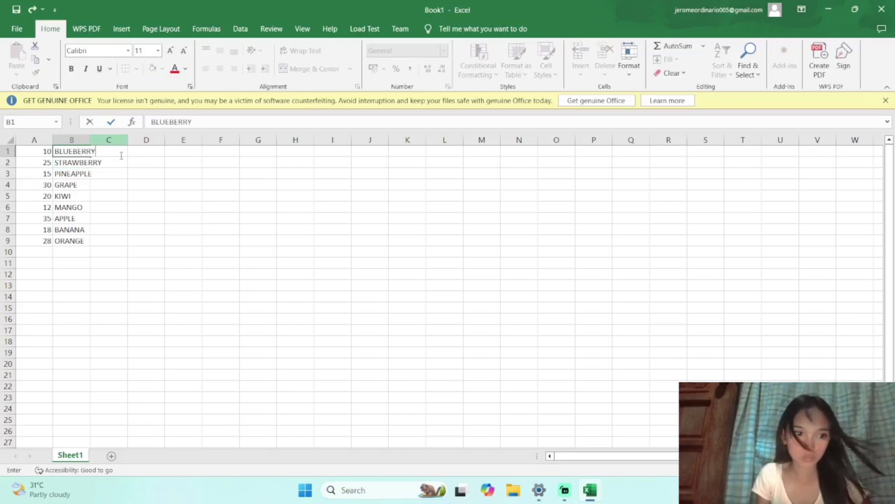
# Add a tenth row with 37 in A10 and LYCHEE in B10
pyautogui.click(41, 252)
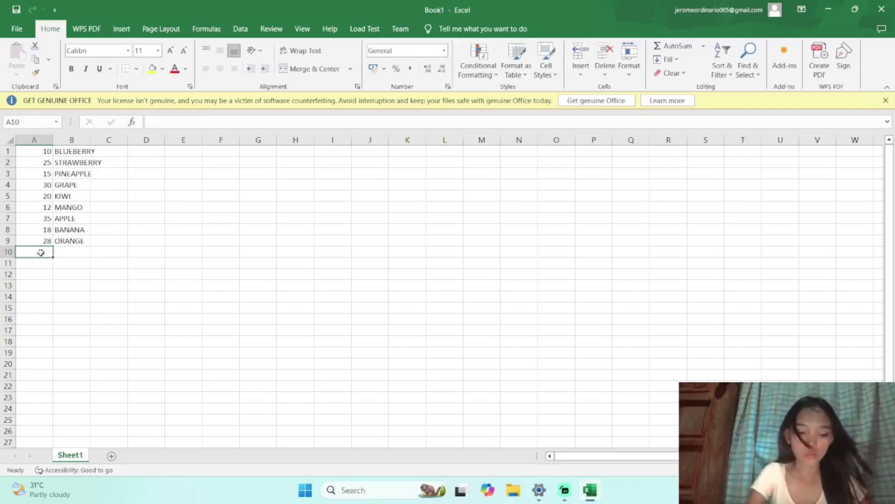
pyautogui.write('37')
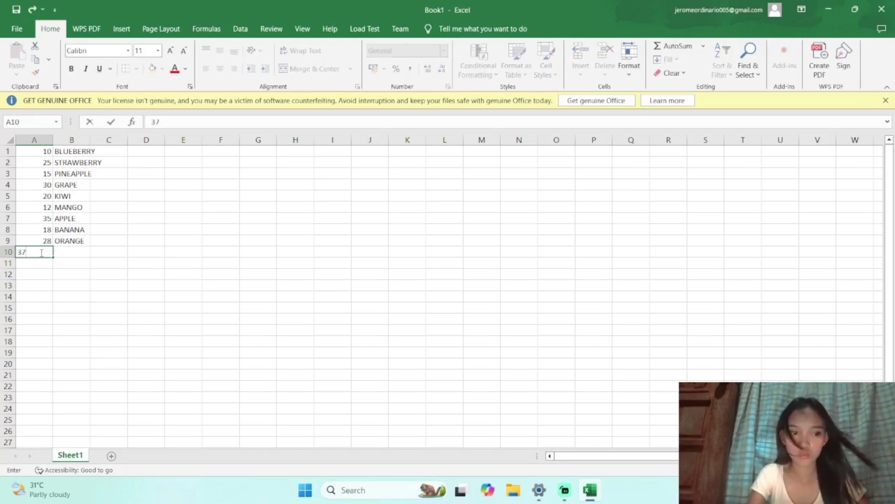
pyautogui.click(76, 252)
pyautogui.write('LY')
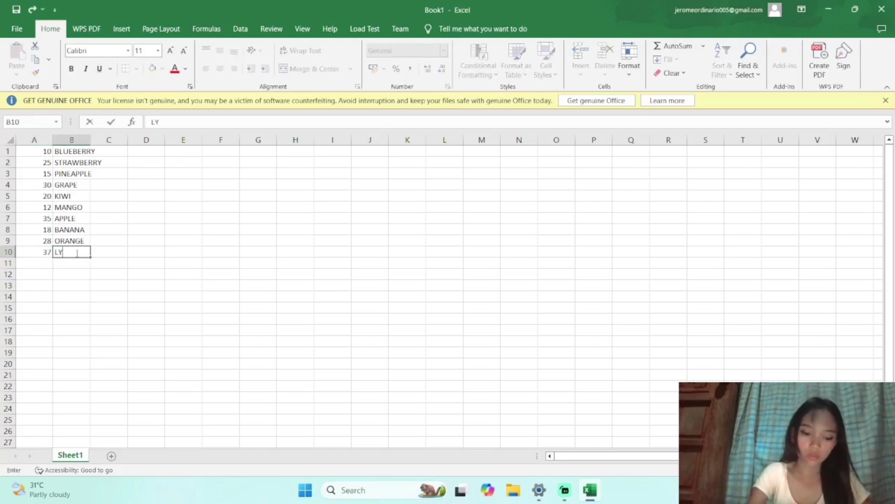
pyautogui.write('CHEE')
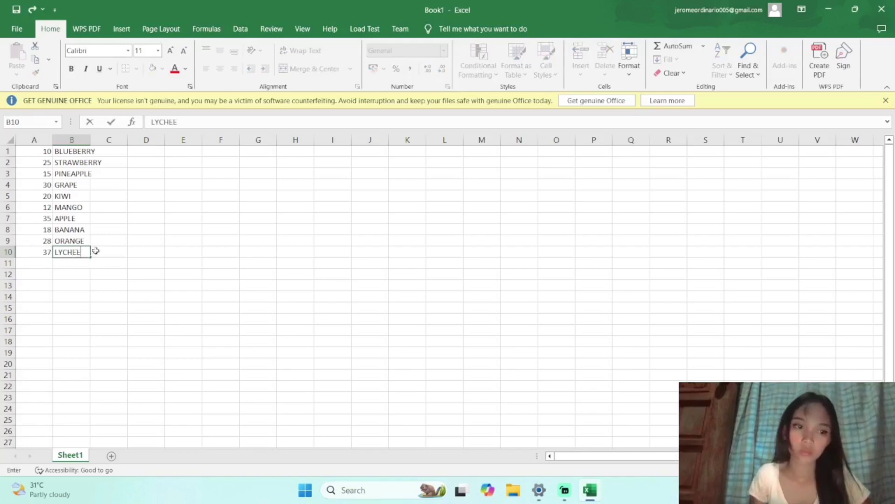
# Enter the labels ADDITION, SUBTRACTION and MULTIPLICATION down cells C1 to C3
pyautogui.click(122, 152)
pyautogui.write('ADDITION')
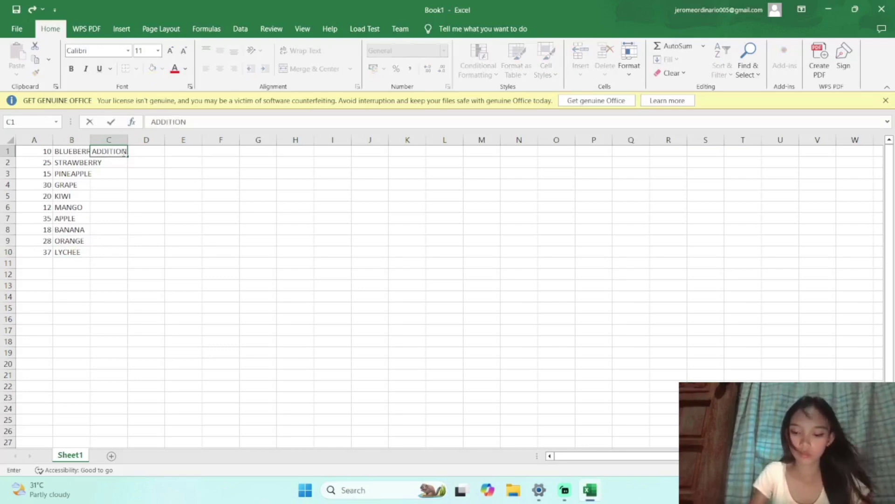
pyautogui.press('Return')
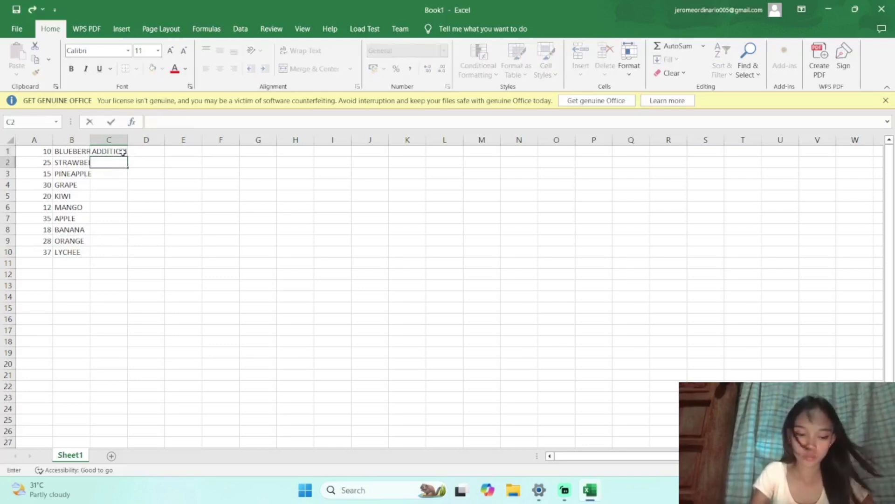
pyautogui.write('SUBTRACI')
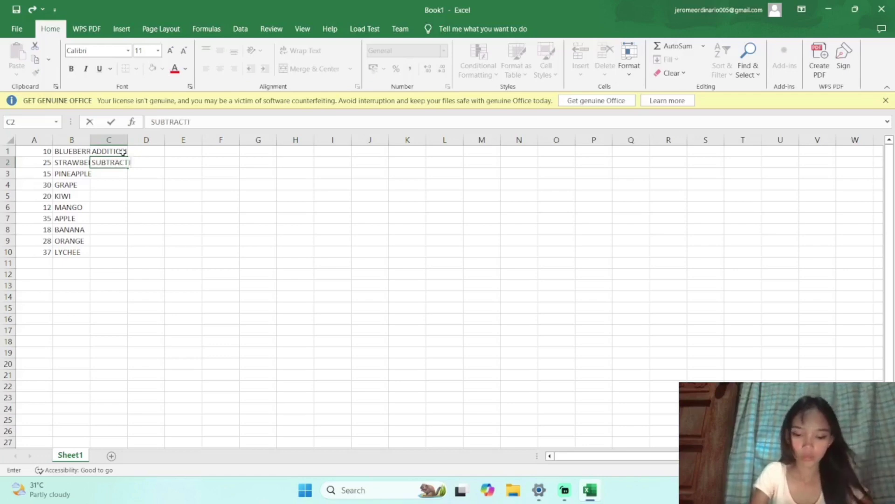
pyautogui.write('ON')
pyautogui.press('Return')
pyautogui.write('MU')
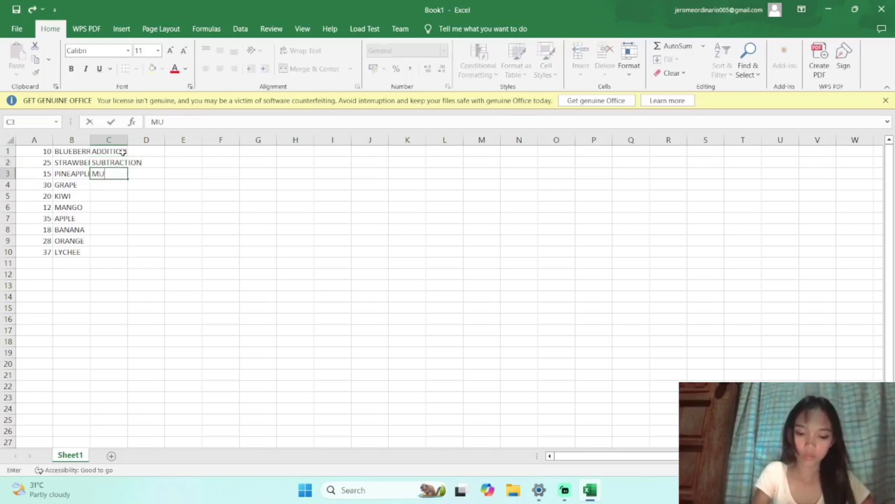
pyautogui.write('LTIPLICA')
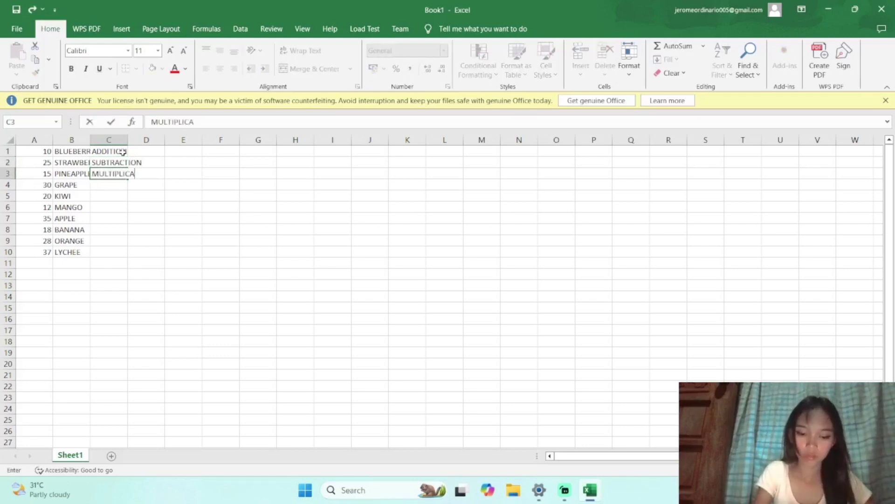
pyautogui.write('TION')
pyautogui.press('Return')
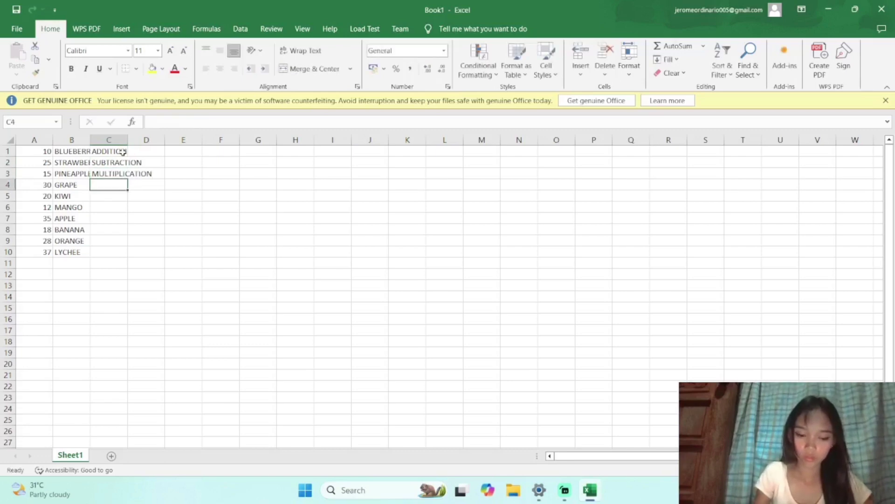
# Label C4 as DIVISION and total the numbers in A1:A10 with a SUM formula in D1
pyautogui.write('DIVISION')
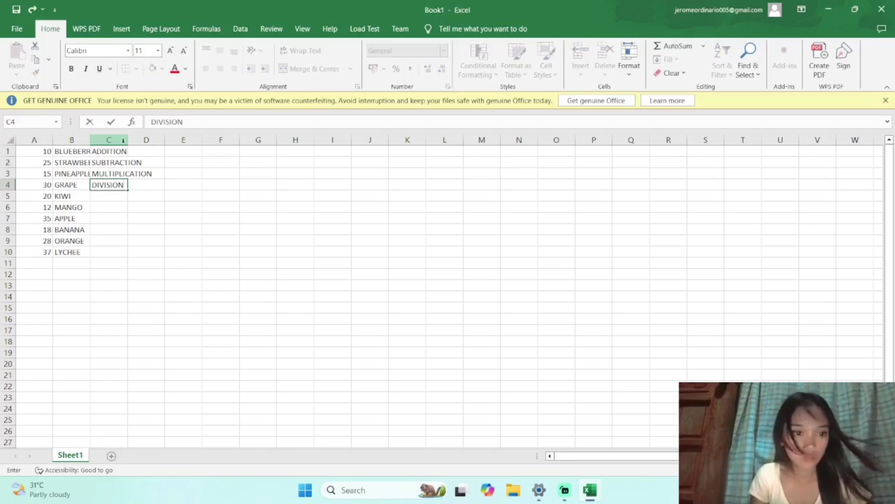
pyautogui.click(144, 151)
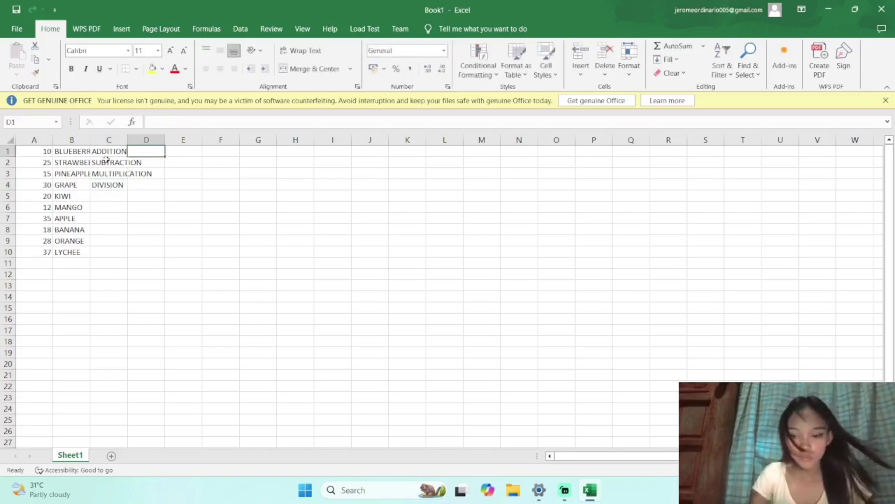
pyautogui.write('=SU')
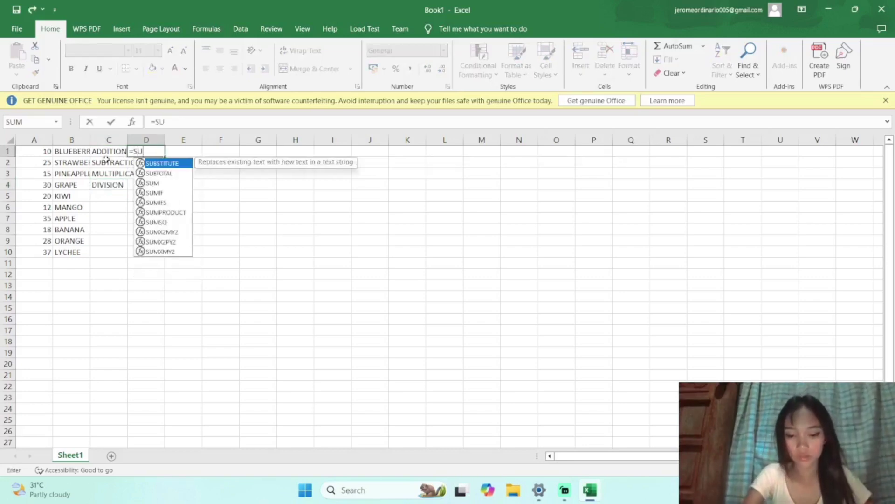
pyautogui.write('M(')
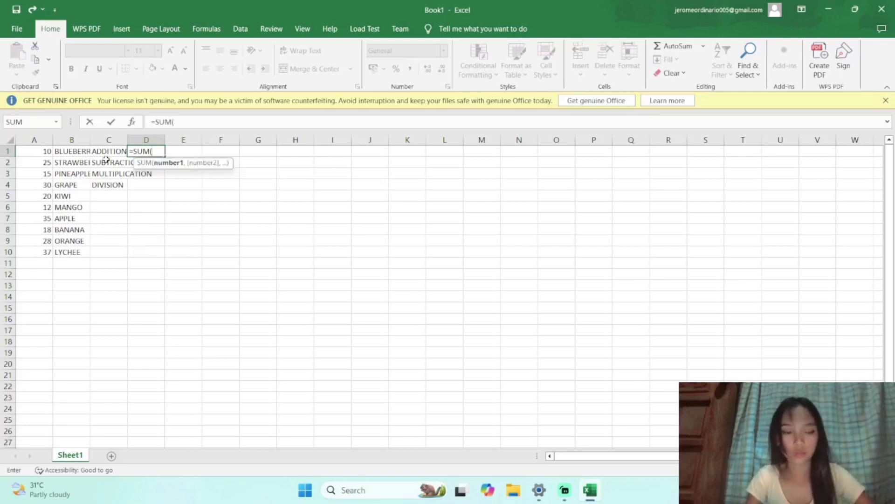
pyautogui.click(31, 155)
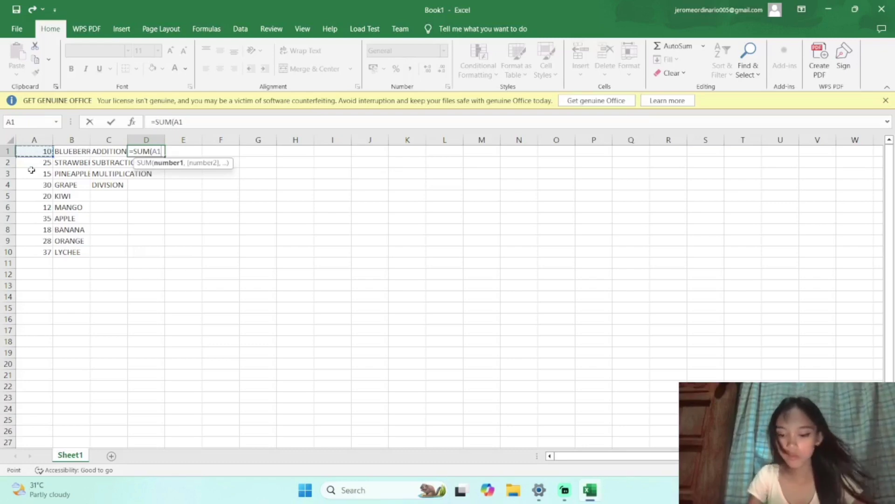
pyautogui.press('F8')
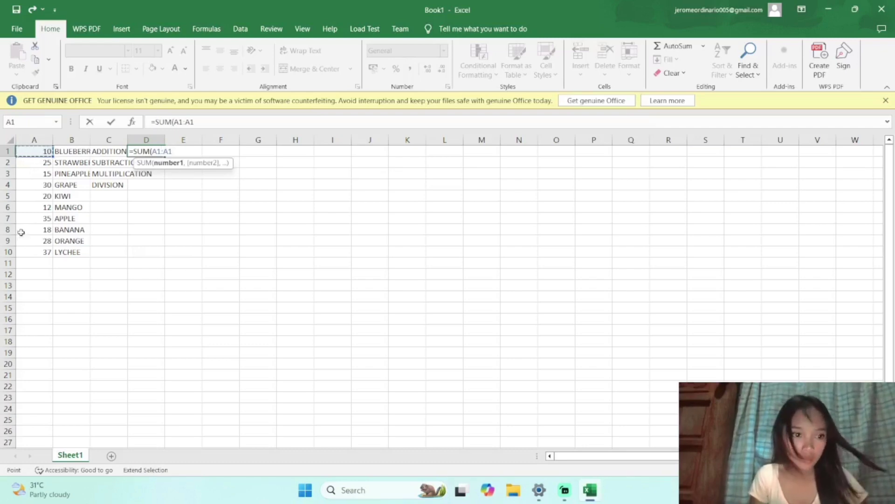
pyautogui.click(37, 260)
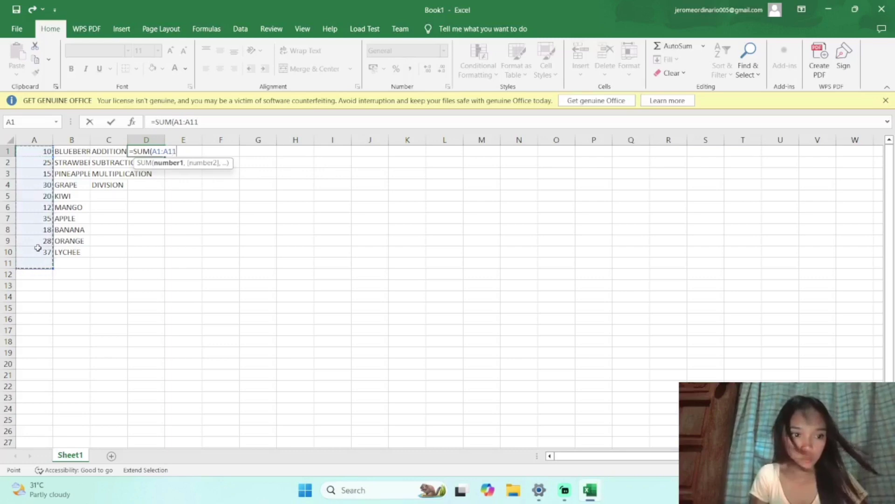
pyautogui.click(37, 253)
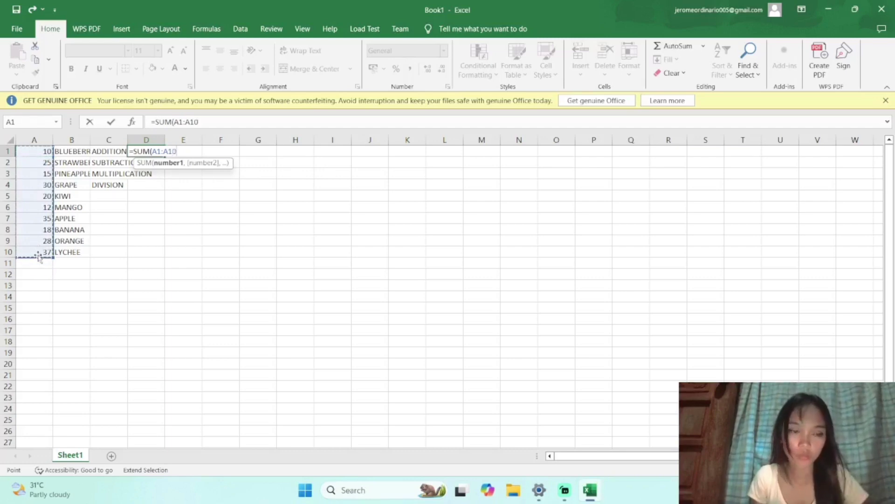
pyautogui.write(')')
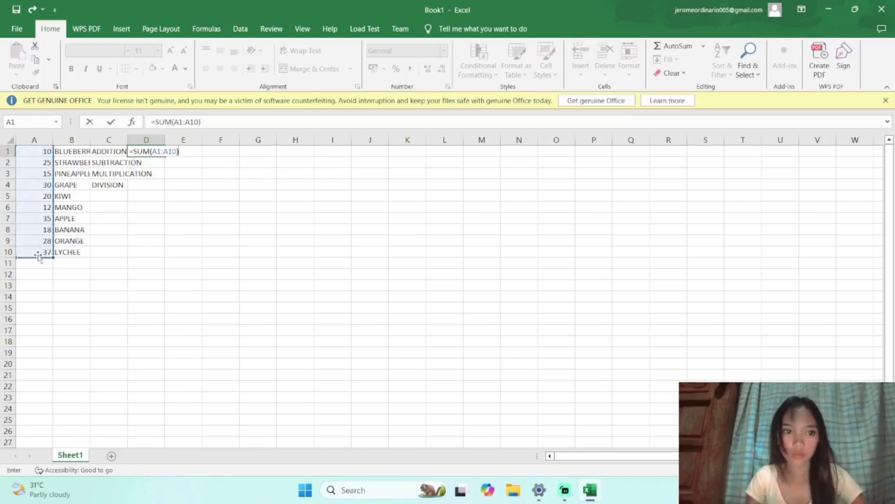
pyautogui.press('Return')
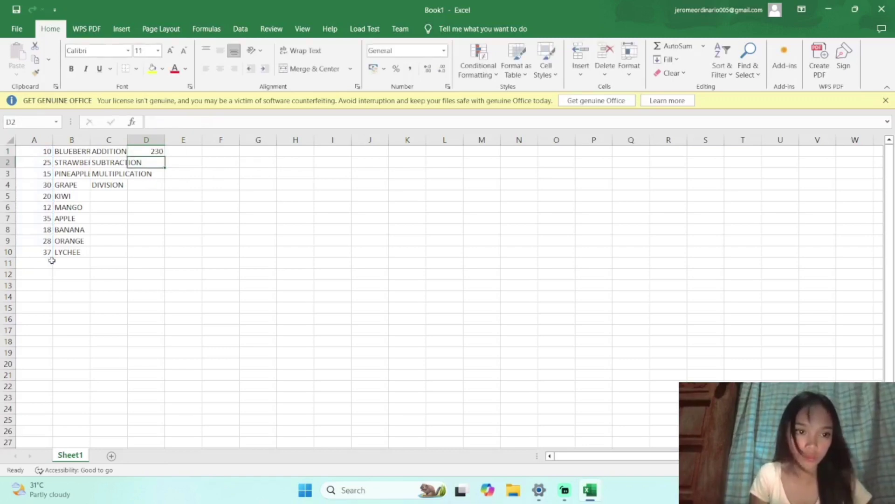
# Enter the subtraction formula =A4-A6 in cell D2
pyautogui.write('=')
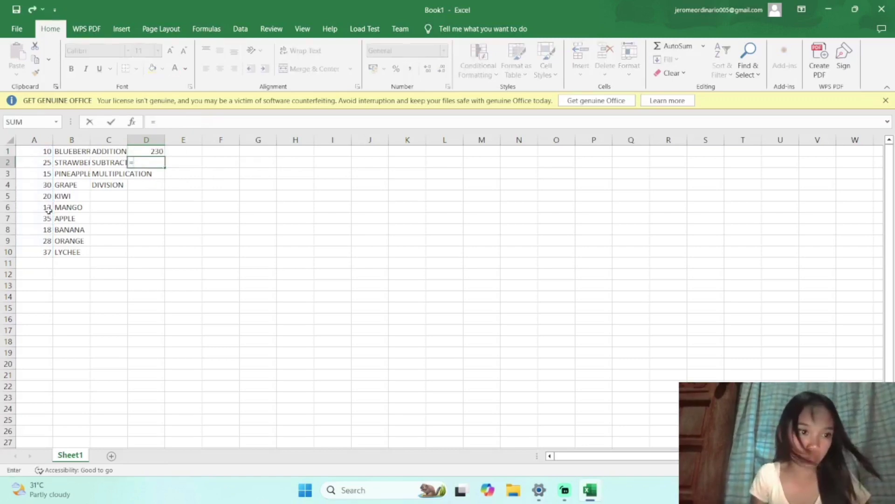
pyautogui.click(38, 184)
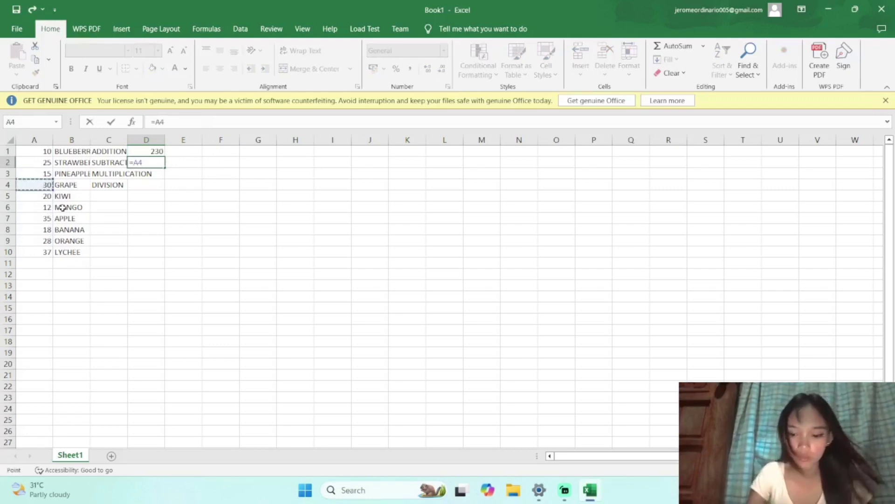
pyautogui.write('-')
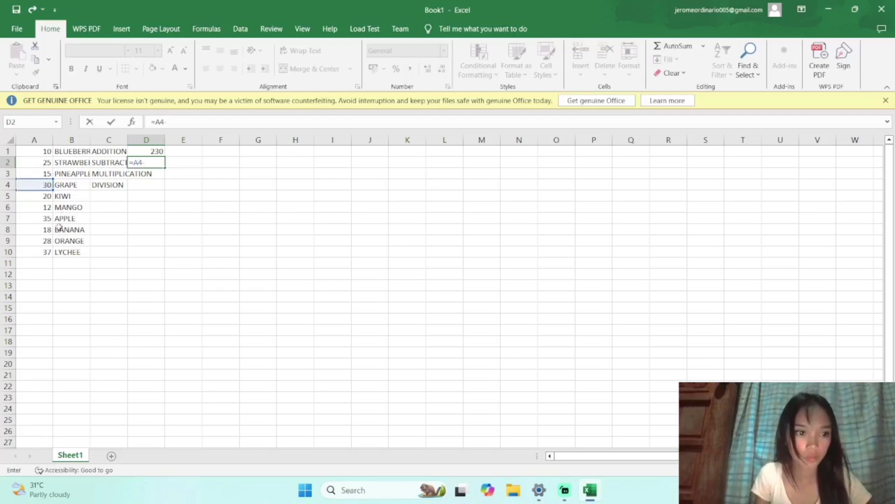
pyautogui.click(42, 211)
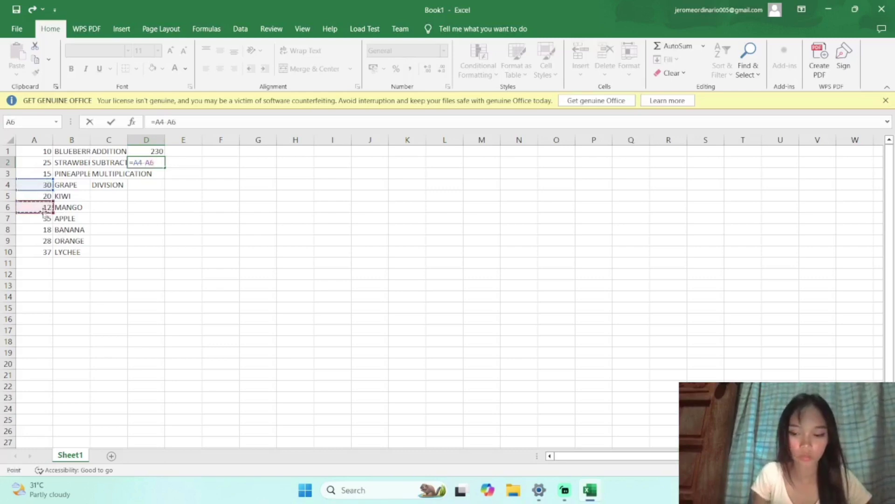
pyautogui.press('Return')
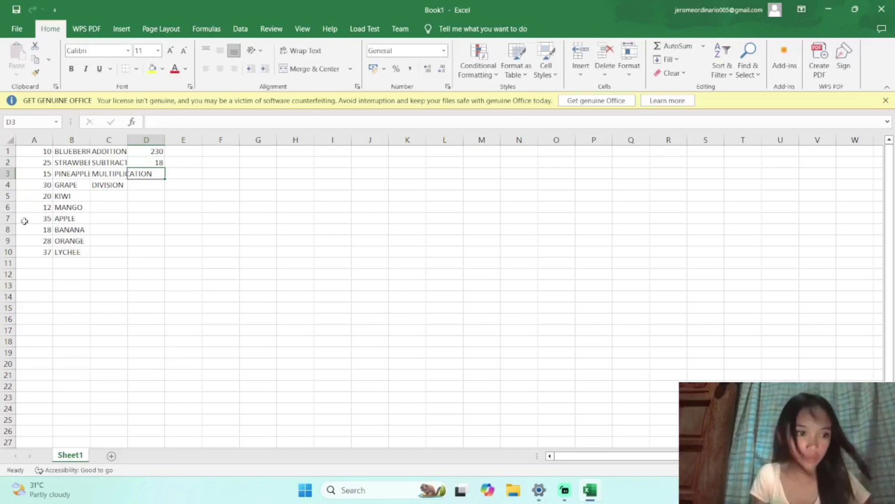
# Enter the multiplication formula =A4*A6 in cell D3
pyautogui.click(32, 197)
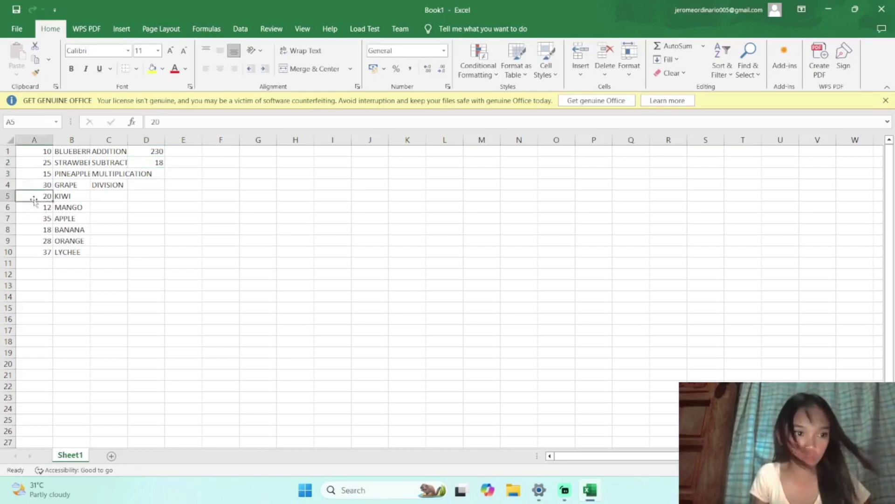
pyautogui.click(152, 176)
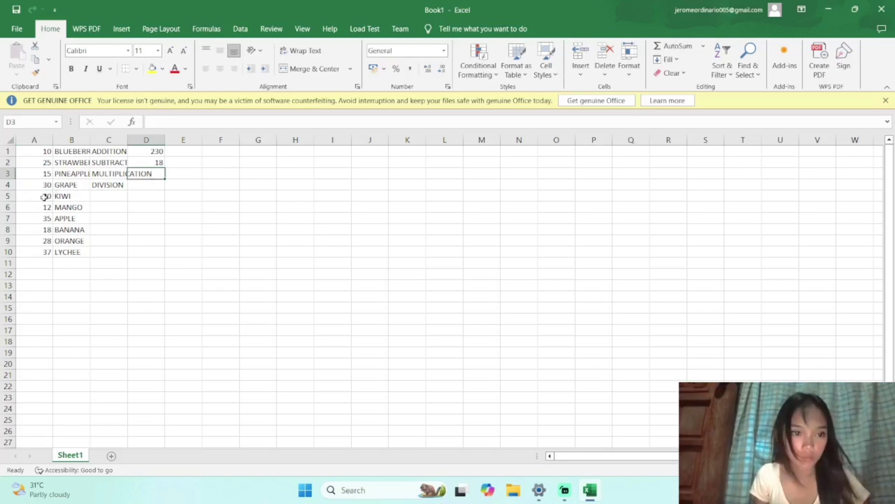
pyautogui.press('BackSpace')
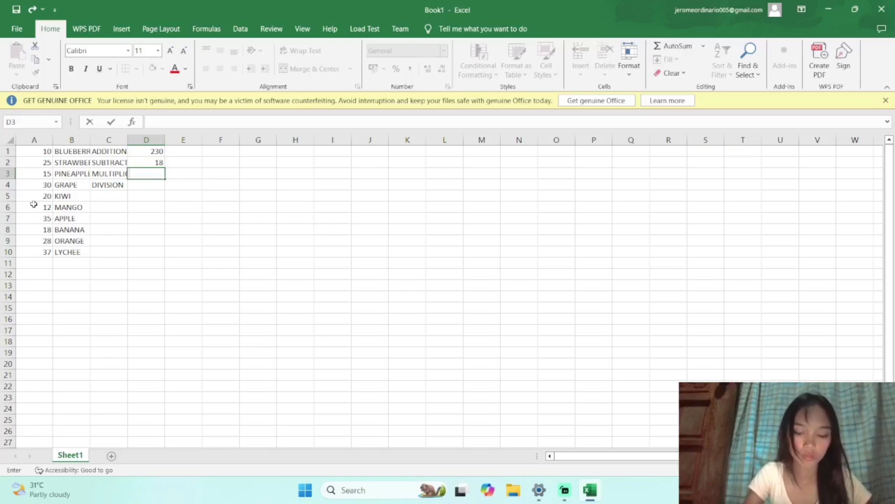
pyautogui.write('=')
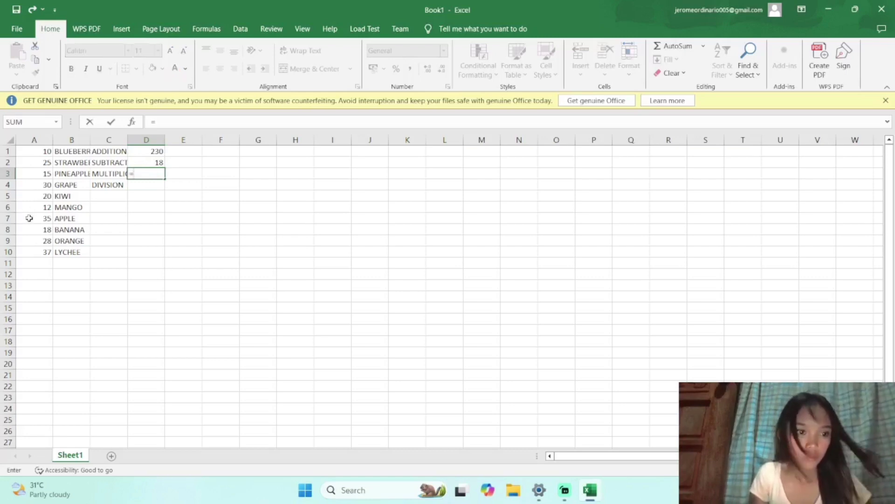
pyautogui.moveTo(42, 206); pyautogui.dragTo(43, 207)
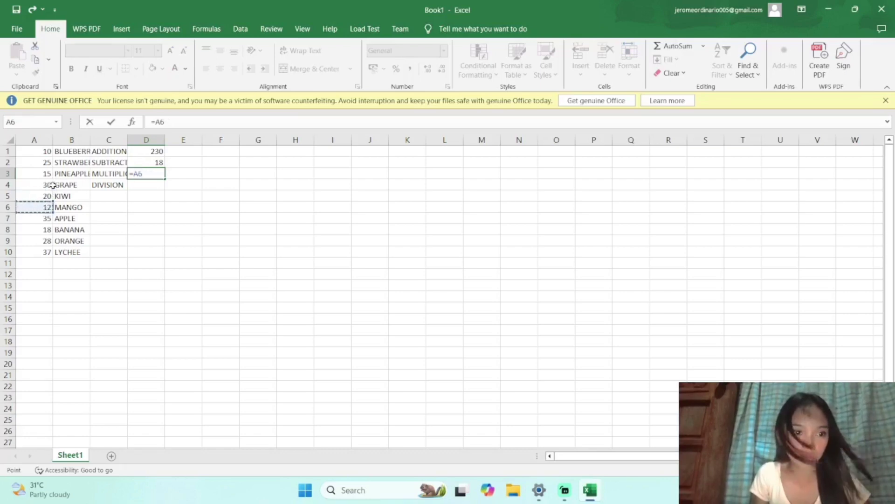
pyautogui.click(50, 185)
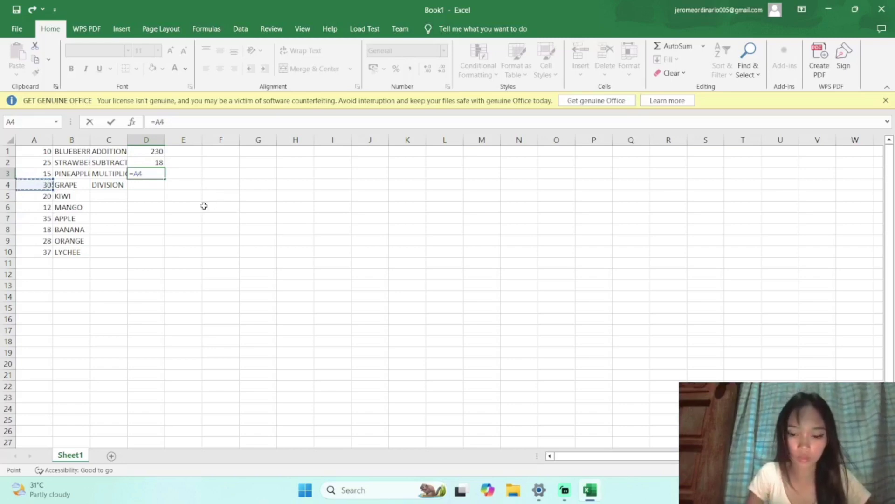
pyautogui.write('*')
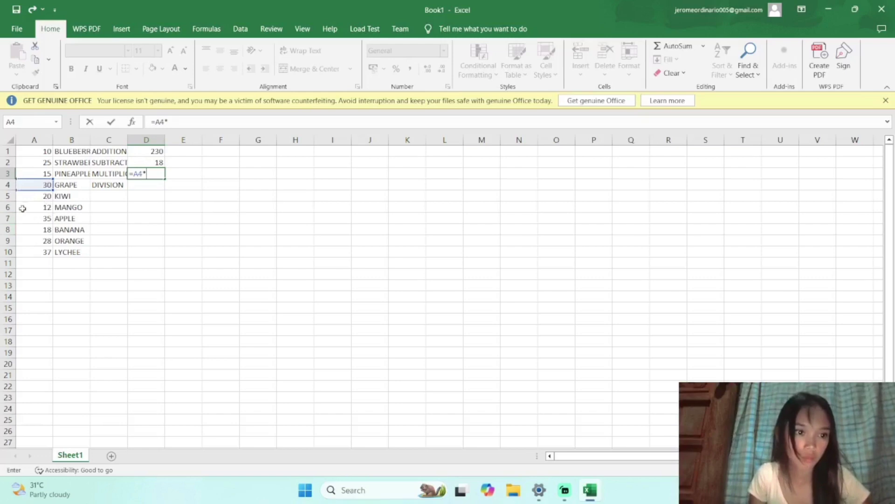
pyautogui.click(40, 206)
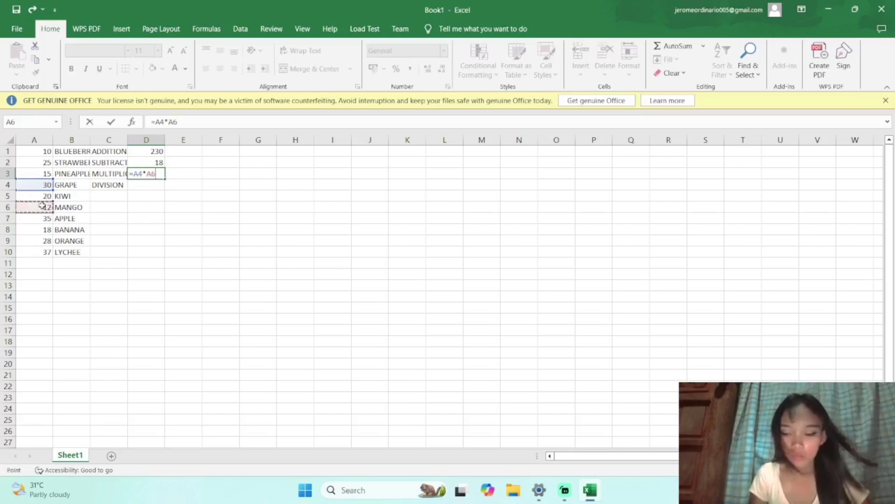
pyautogui.press('Return')
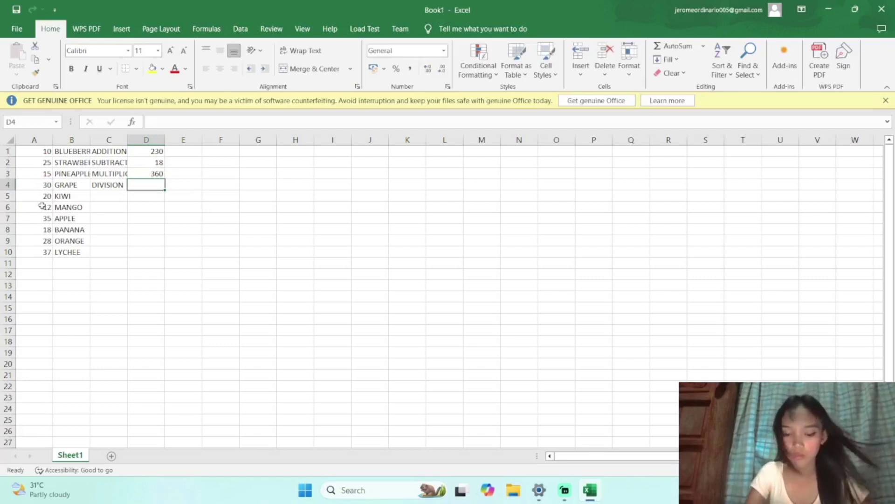
# Enter the division formula =A1/A7 in cell D4
pyautogui.write('=')
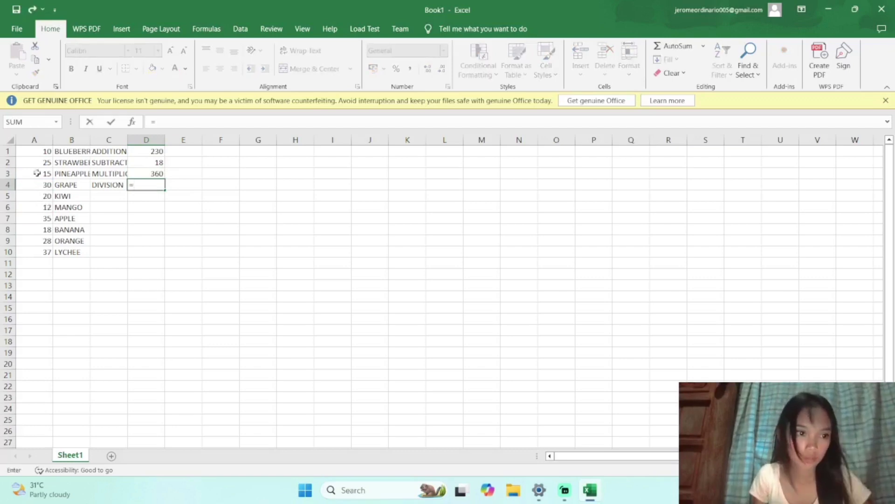
pyautogui.click(30, 150)
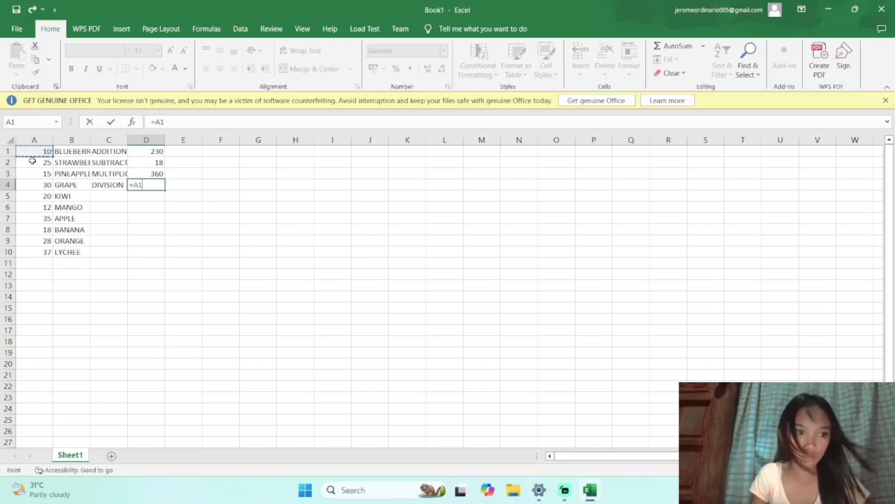
pyautogui.write('/')
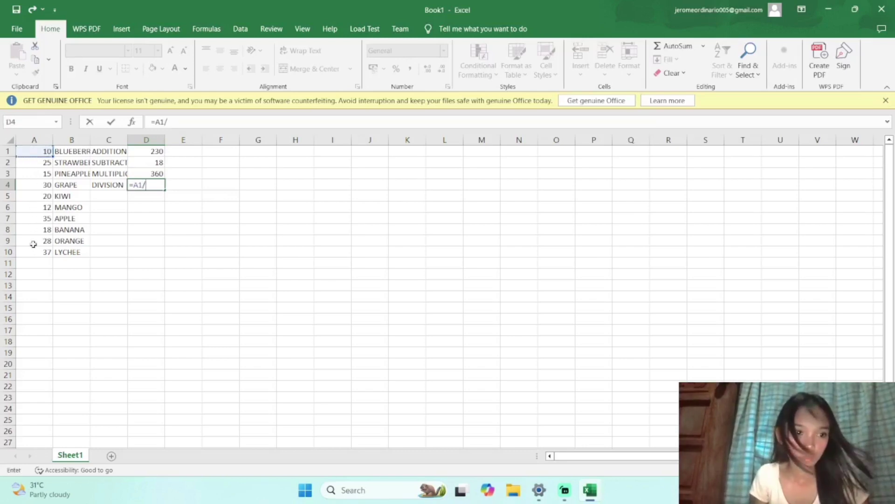
pyautogui.click(34, 220)
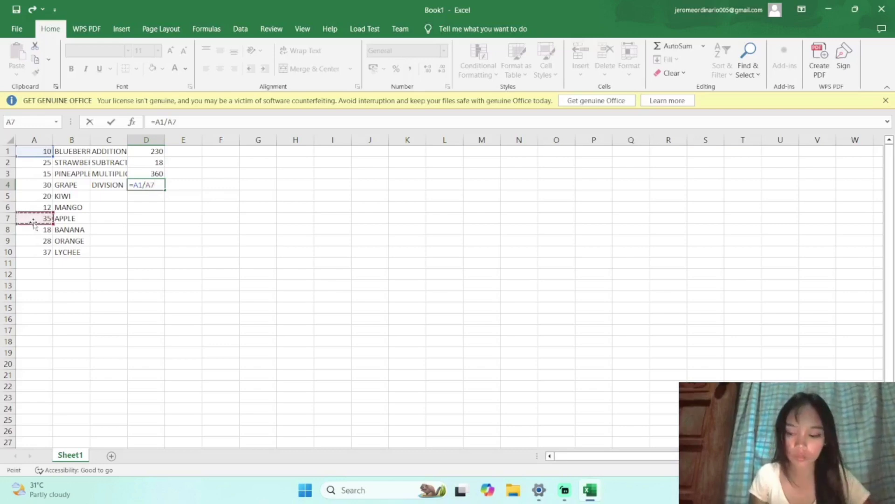
pyautogui.press('Return')
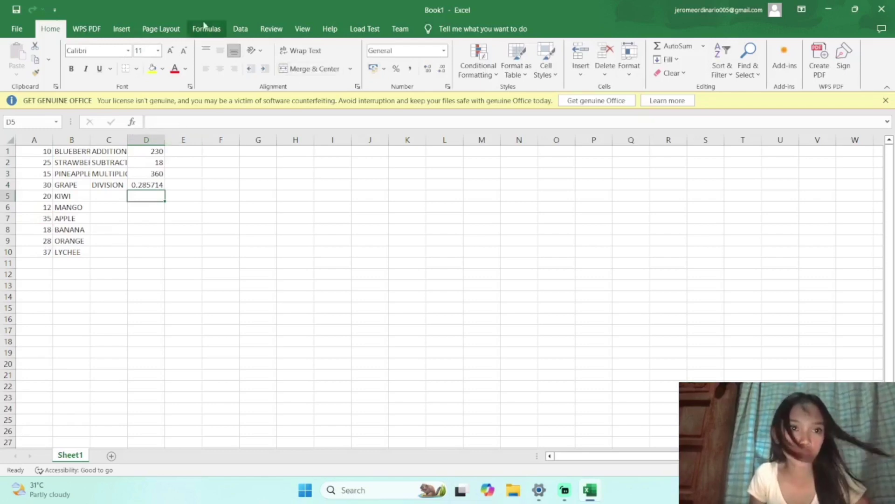
# Sort the data range A1:D10 by the cell values of Column A, from Largest to Smallest
pyautogui.click(241, 28)
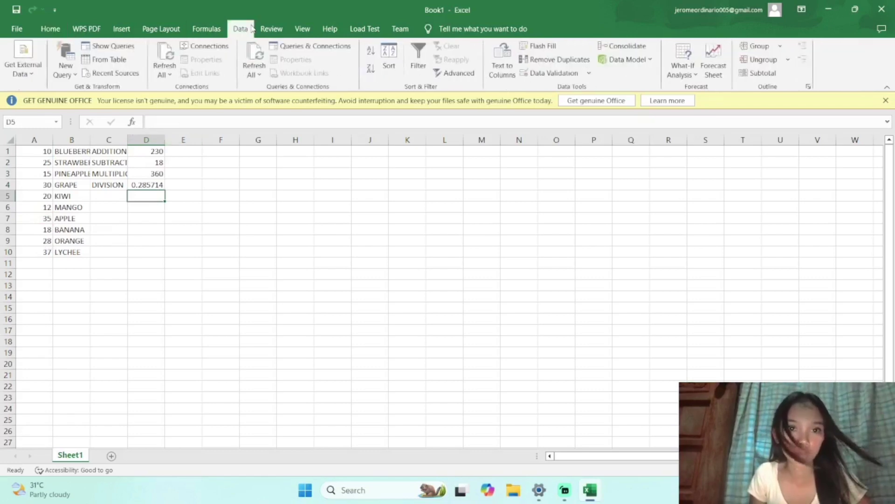
pyautogui.click(383, 65)
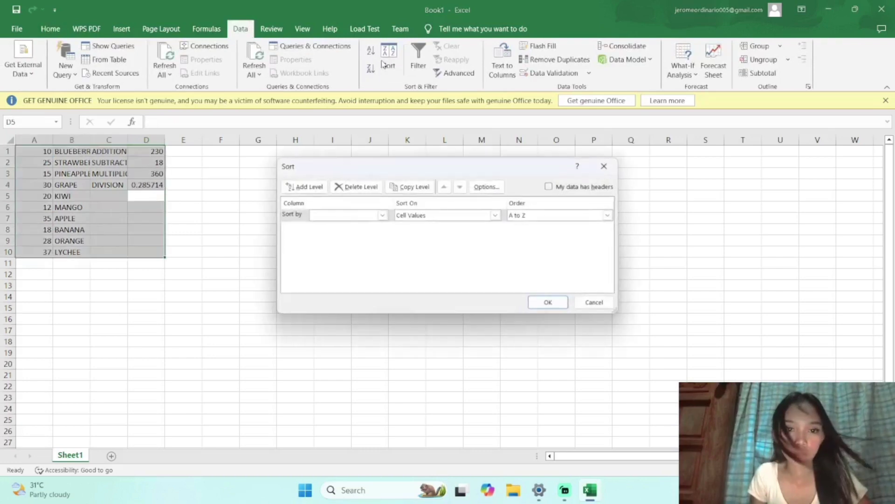
pyautogui.click(386, 214)
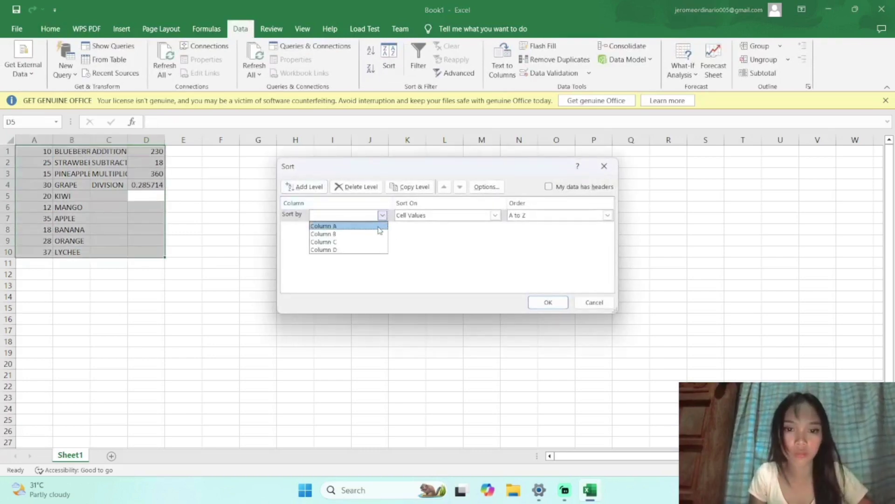
pyautogui.click(364, 223)
pyautogui.click(522, 215)
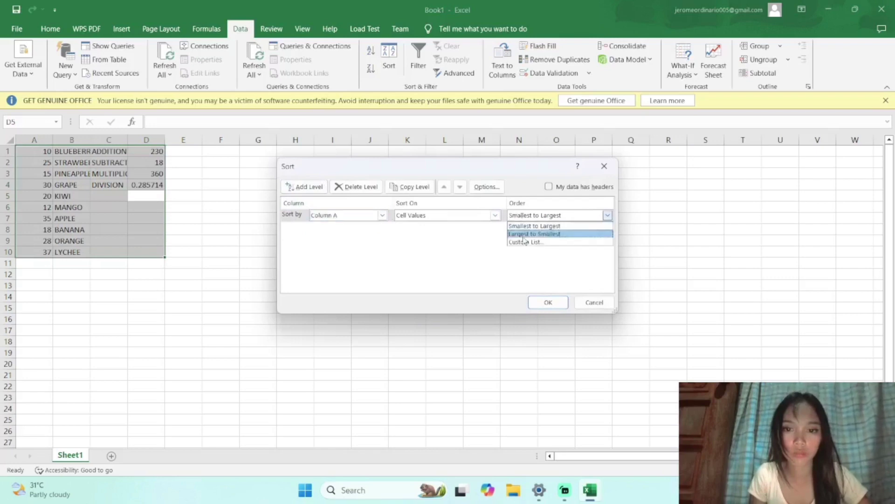
pyautogui.click(524, 235)
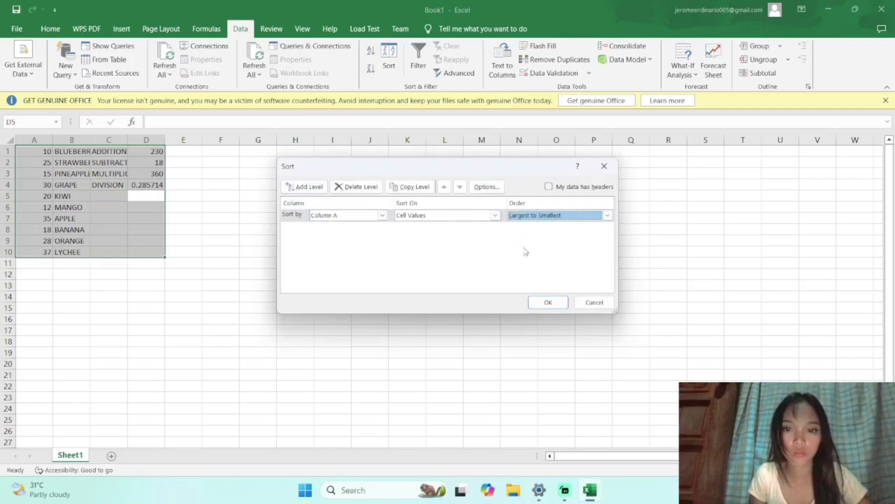
pyautogui.click(548, 302)
# Sort the data range A1:D10 by the cell values of Column B, from A to Z
pyautogui.click(389, 65)
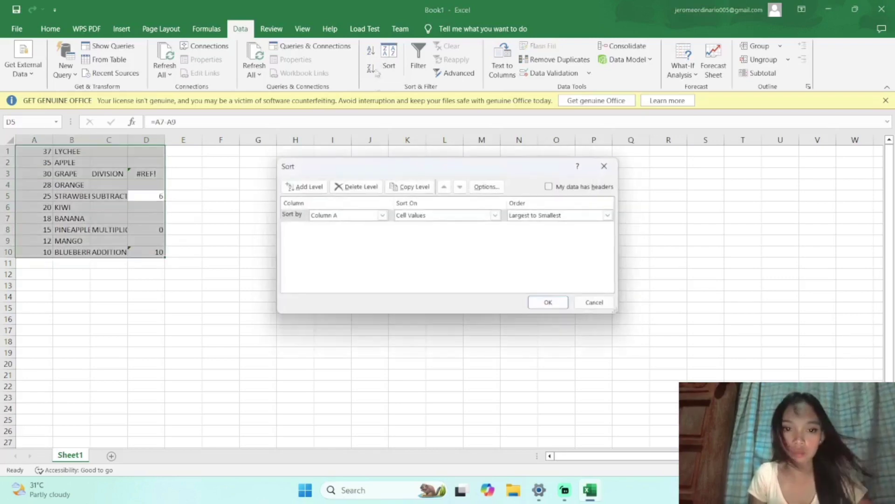
pyautogui.click(372, 215)
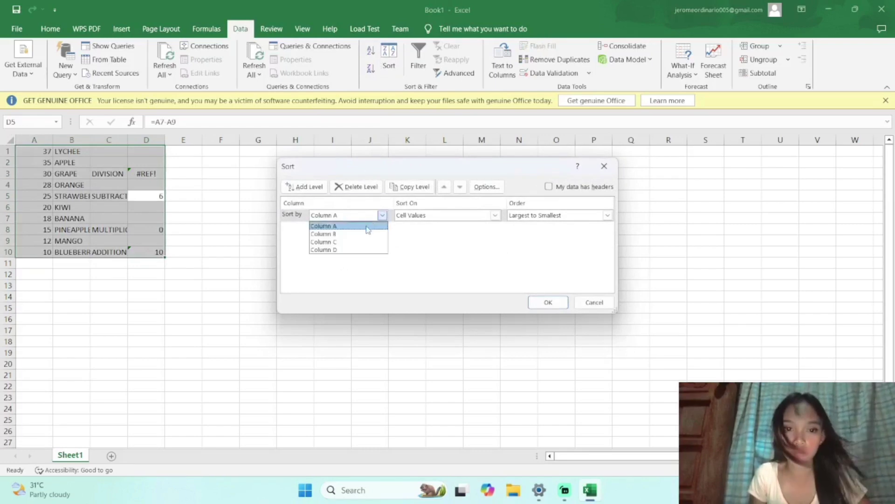
pyautogui.click(369, 226)
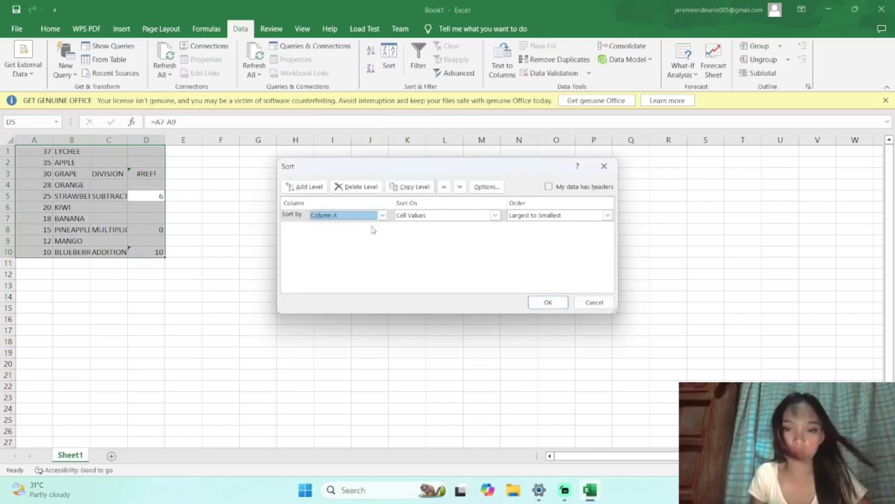
pyautogui.click(520, 214)
pyautogui.click(518, 227)
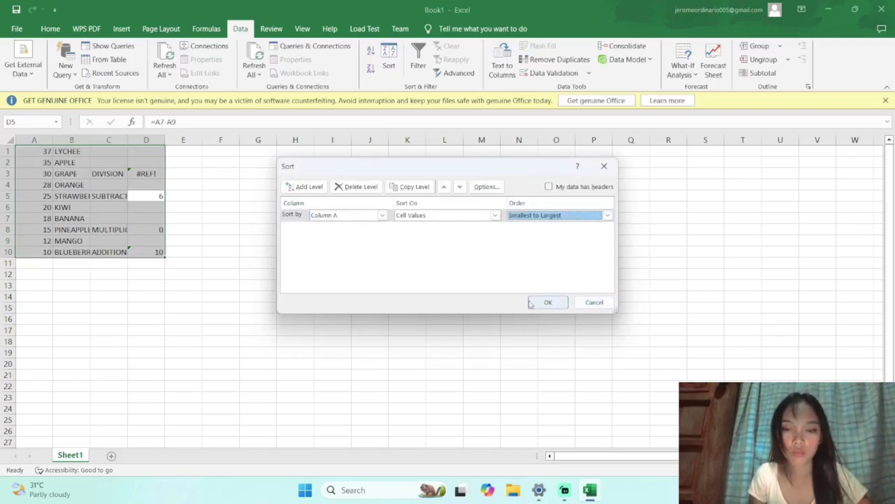
pyautogui.click(608, 215)
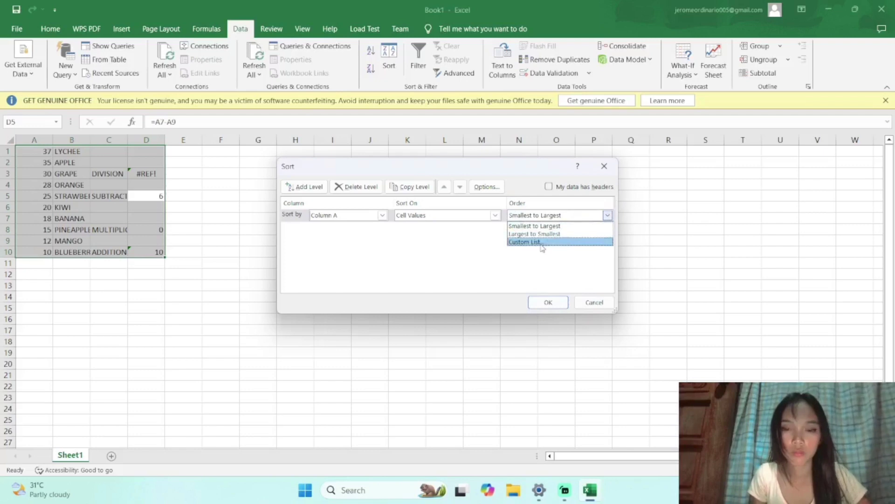
pyautogui.click(383, 216)
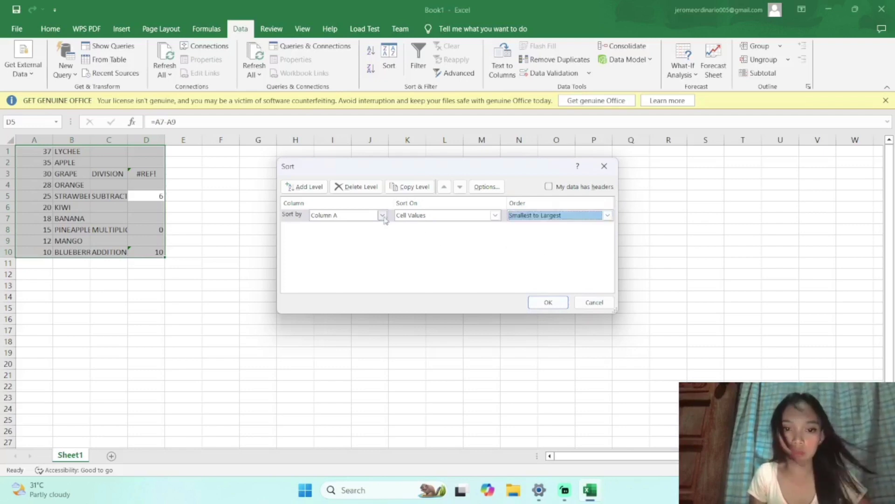
pyautogui.click(382, 215)
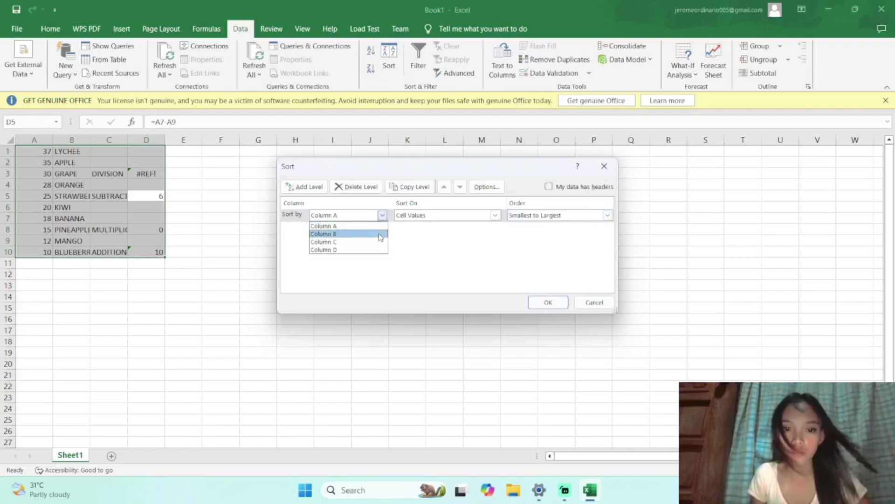
pyautogui.click(379, 234)
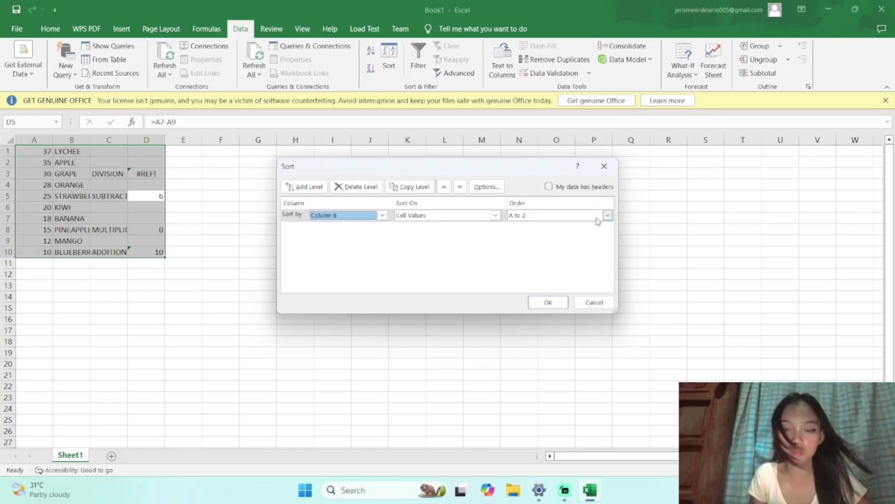
pyautogui.click(547, 303)
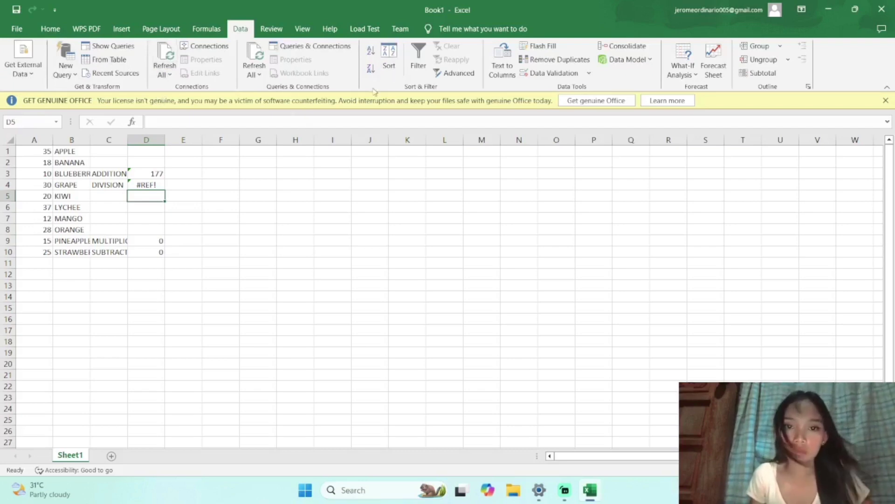
# Insert a 3-D pie chart from the sheet's data
pyautogui.click(110, 28)
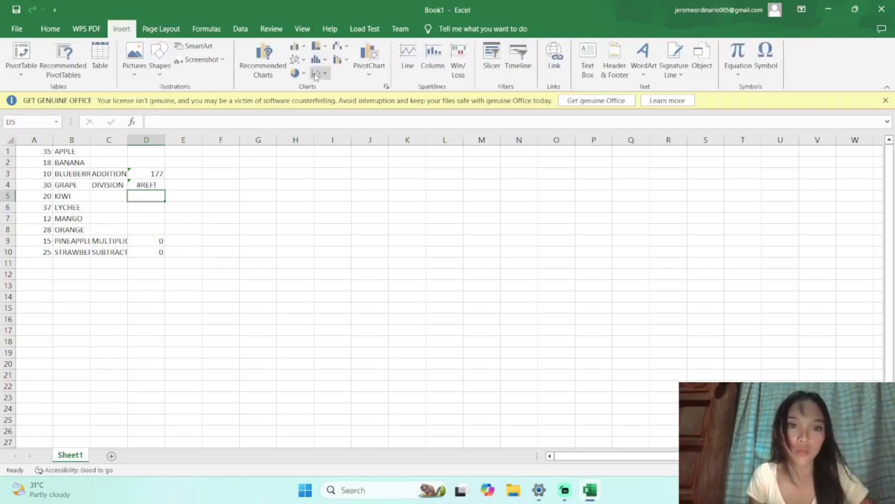
pyautogui.click(295, 73)
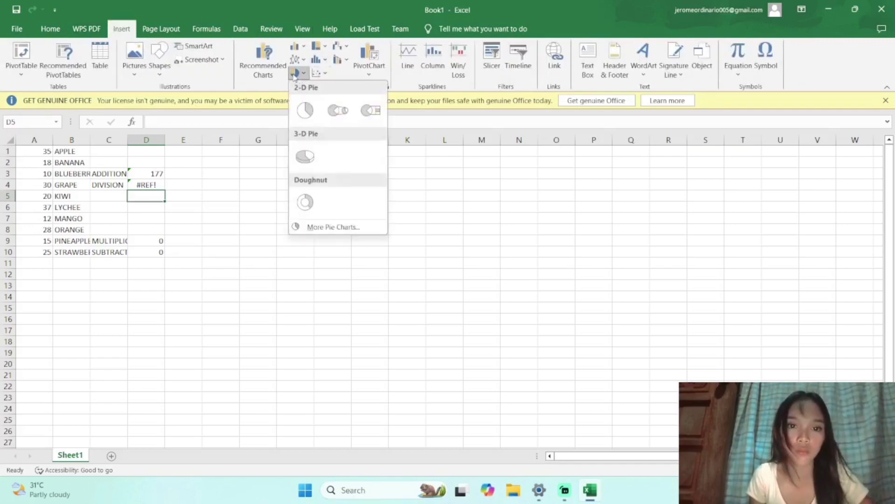
pyautogui.click(305, 156)
# Delete the pie chart's title and add the Chart Title element back
pyautogui.click(447, 226)
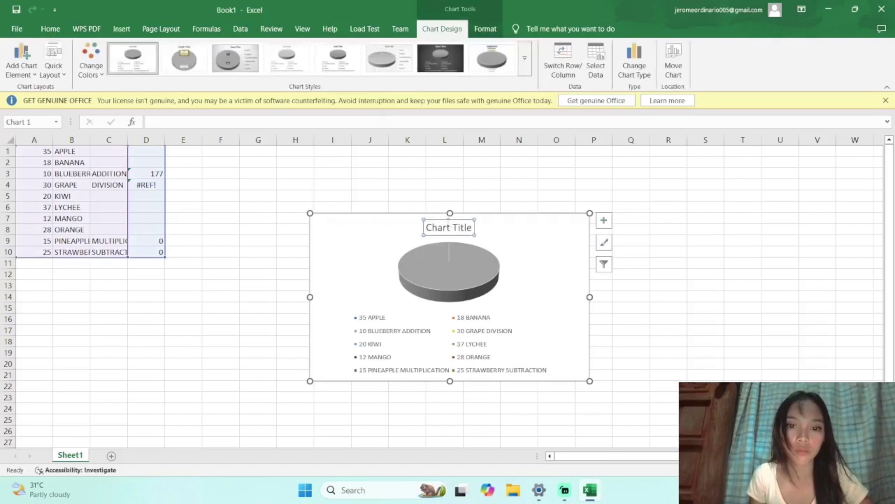
pyautogui.press('Delete')
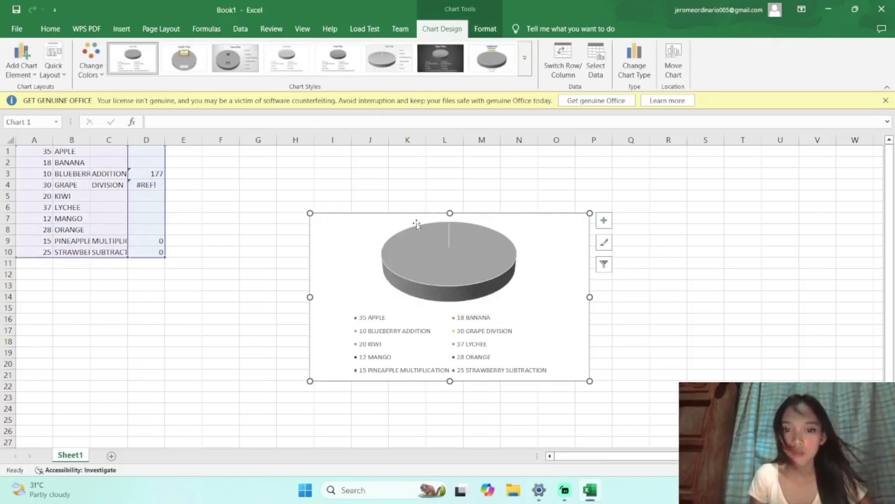
pyautogui.click(393, 222)
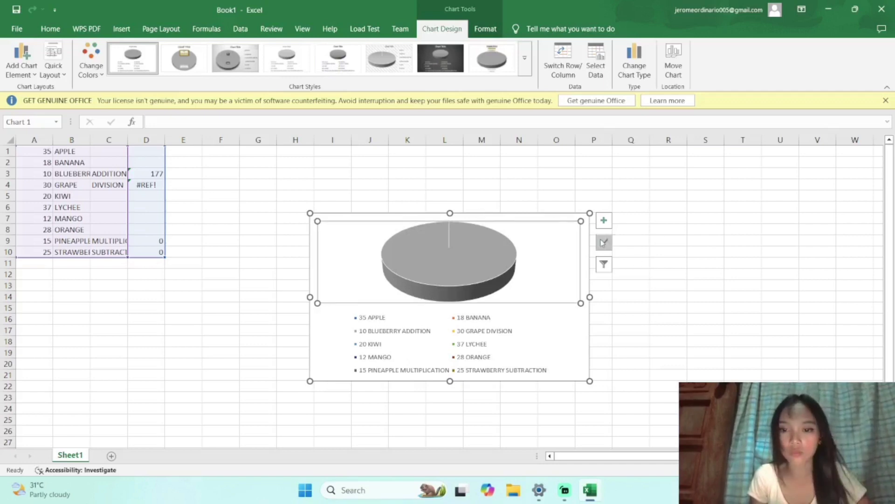
pyautogui.click(604, 221)
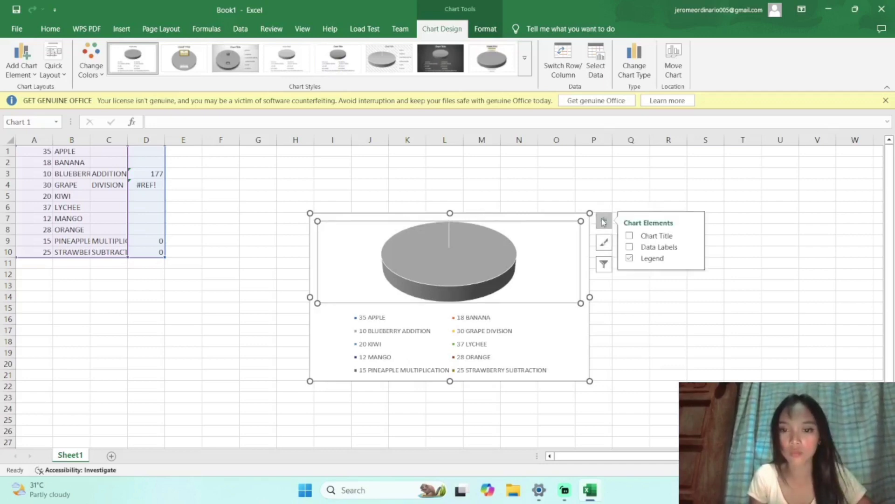
pyautogui.click(630, 235)
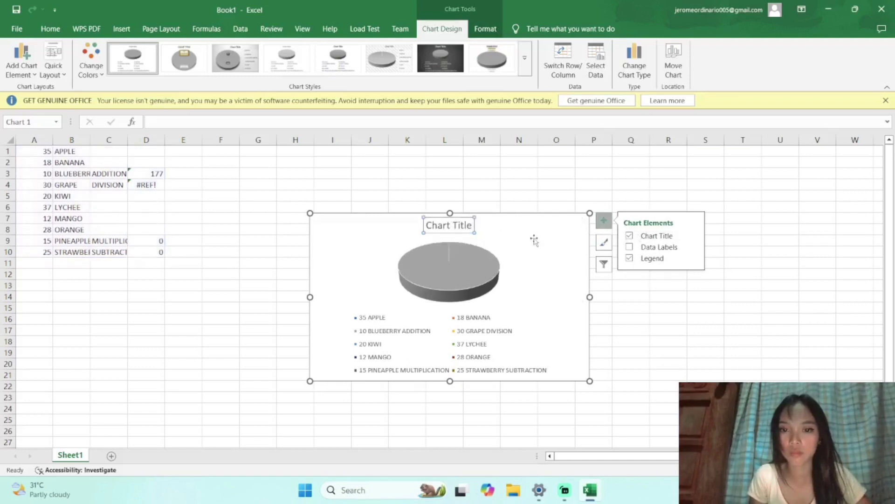
# Replace the pie chart's placeholder title with the person's full name
pyautogui.click(470, 231)
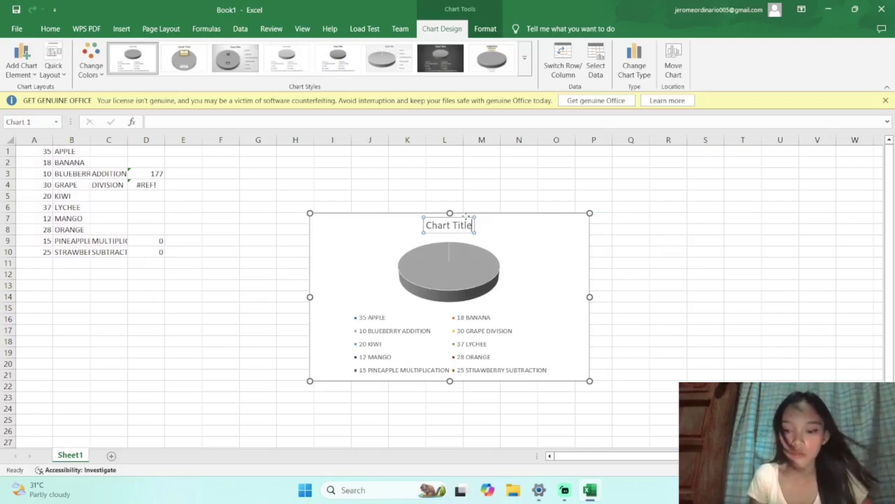
pyautogui.press('BackSpace')
pyautogui.press('BackSpace')
pyautogui.press('BackSpace')
pyautogui.press('BackSpace')
pyautogui.press('BackSpace')
pyautogui.press('BackSpace')
pyautogui.press('BackSpace')
pyautogui.press('BackSpace')
pyautogui.press('BackSpace')
pyautogui.press('BackSpace')
pyautogui.press('BackSpace')
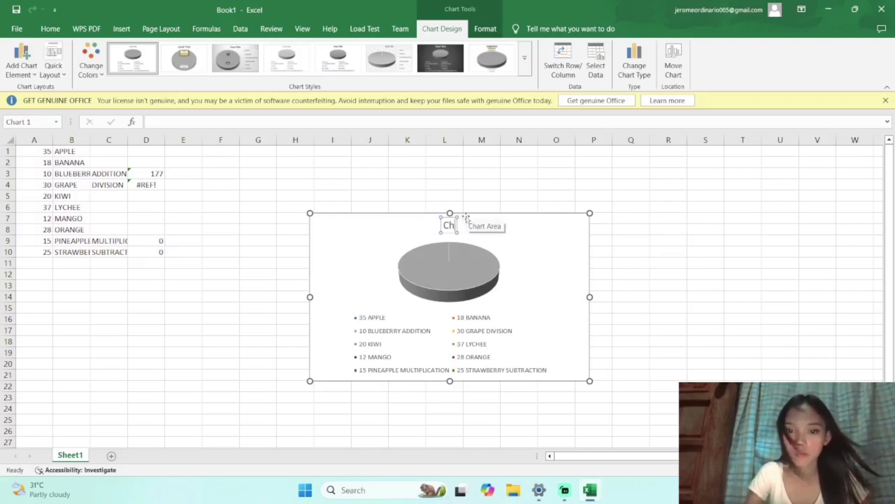
pyautogui.write('N')
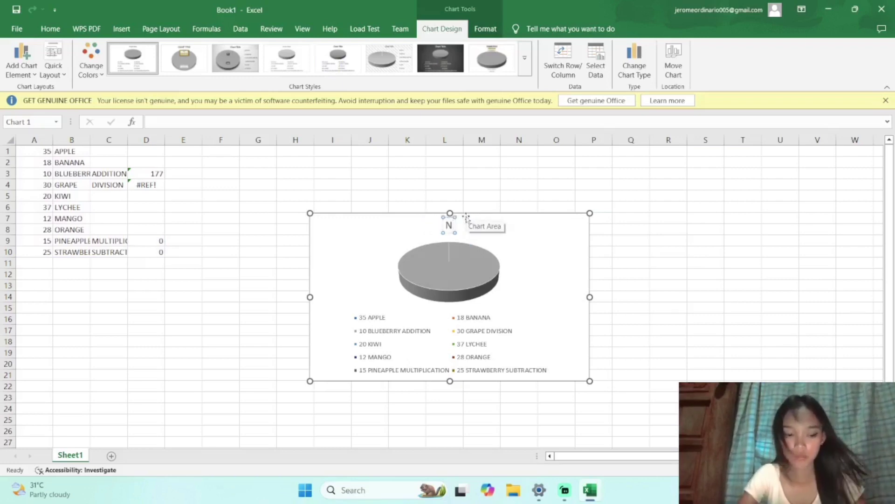
pyautogui.write('icole')
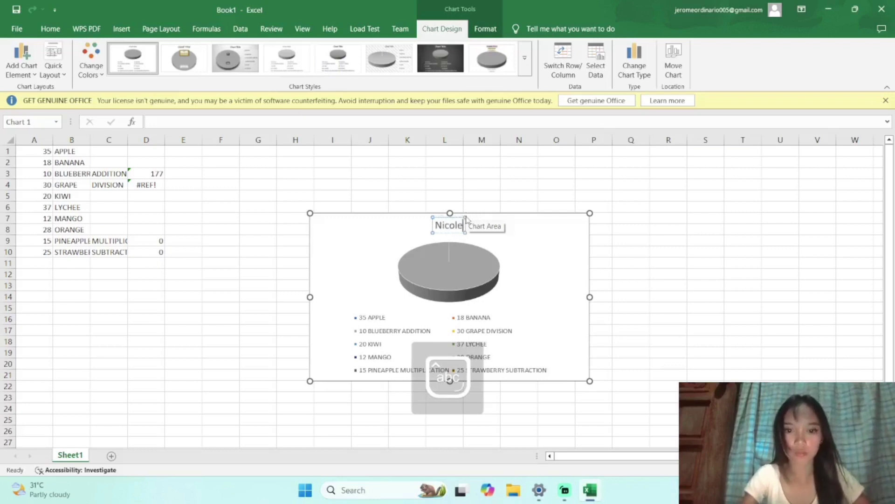
pyautogui.write(' K')
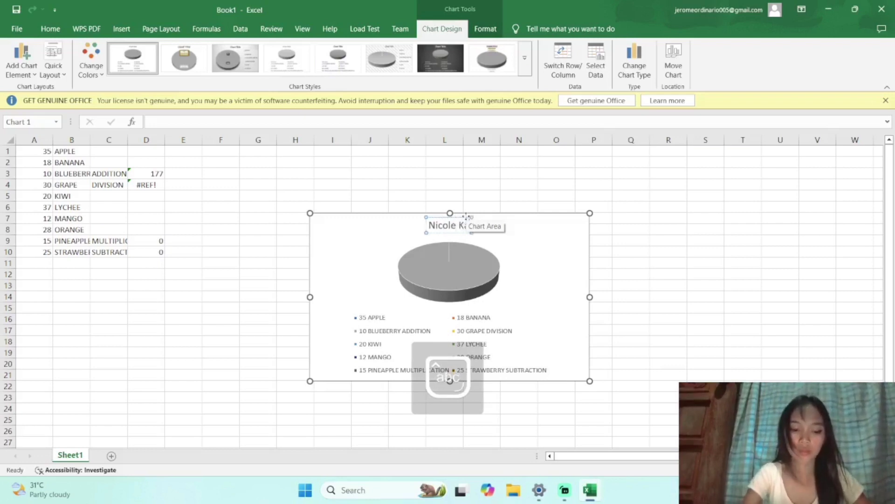
pyautogui.write('at')
pyautogui.press('capslock')
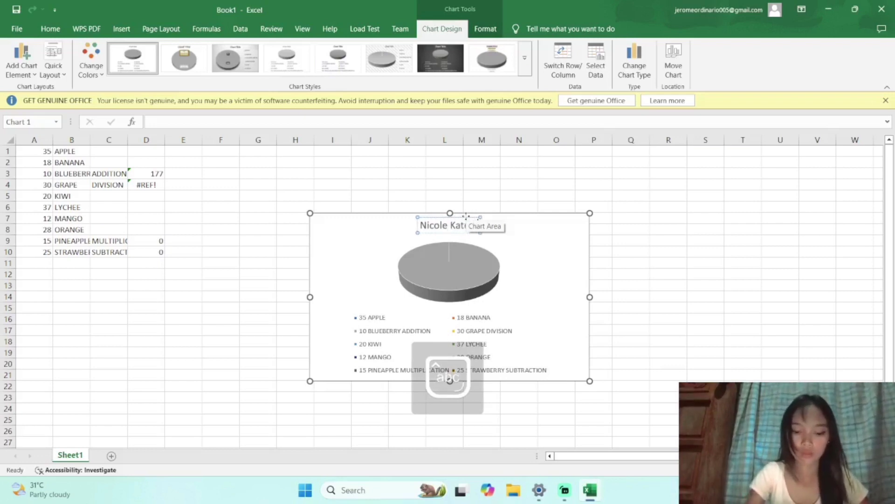
pyautogui.write('e')
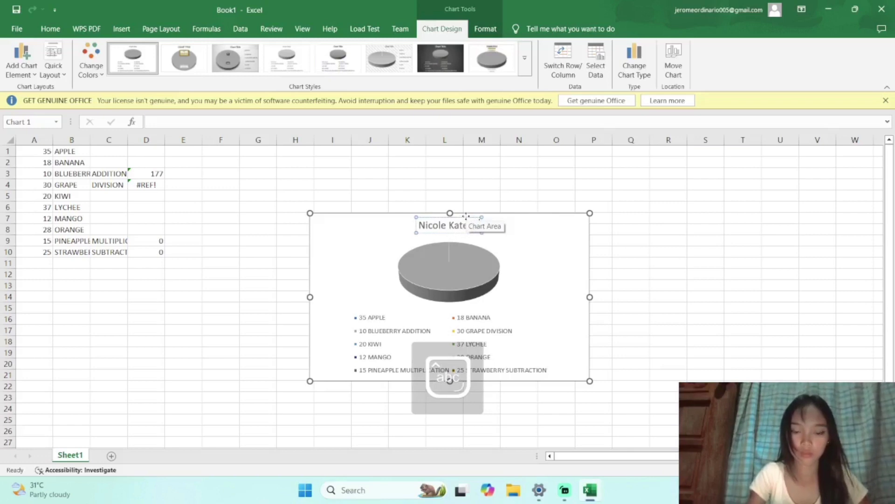
pyautogui.write(' B')
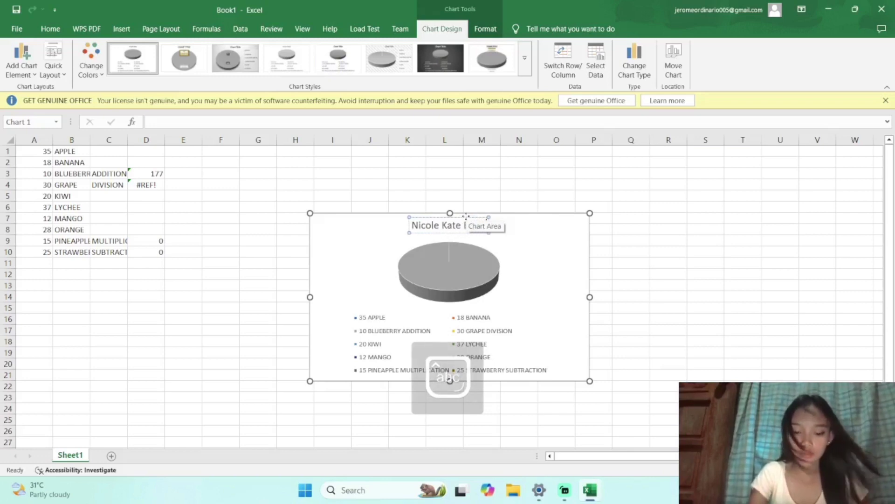
pyautogui.write('. B')
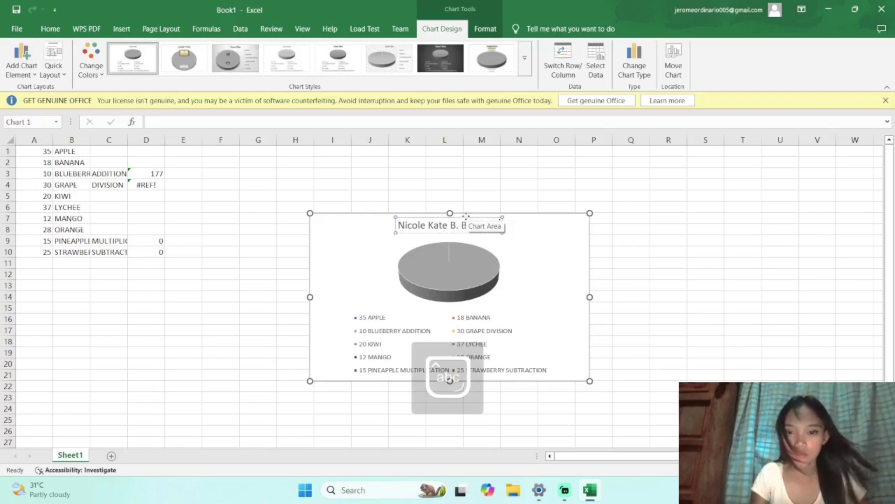